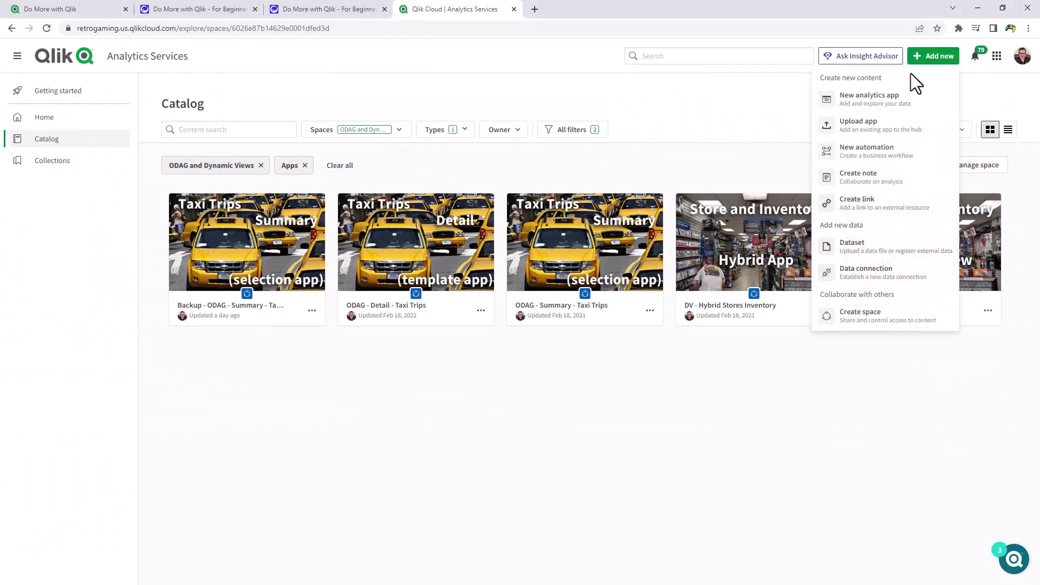
# Create the app 'Direct Query and ODAG' in the default space and open it
pyautogui.click(870, 95)
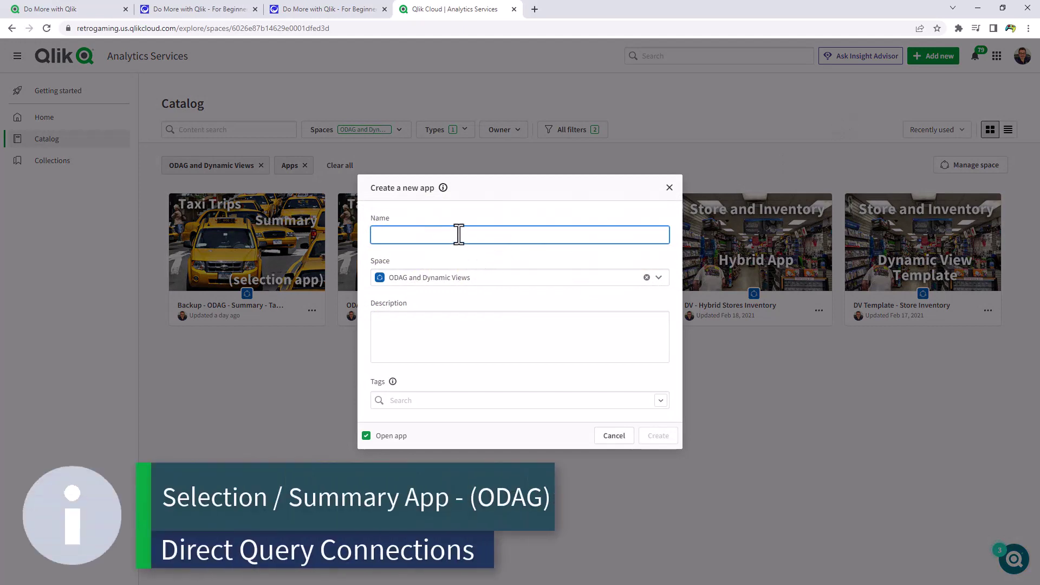
pyautogui.write('O')
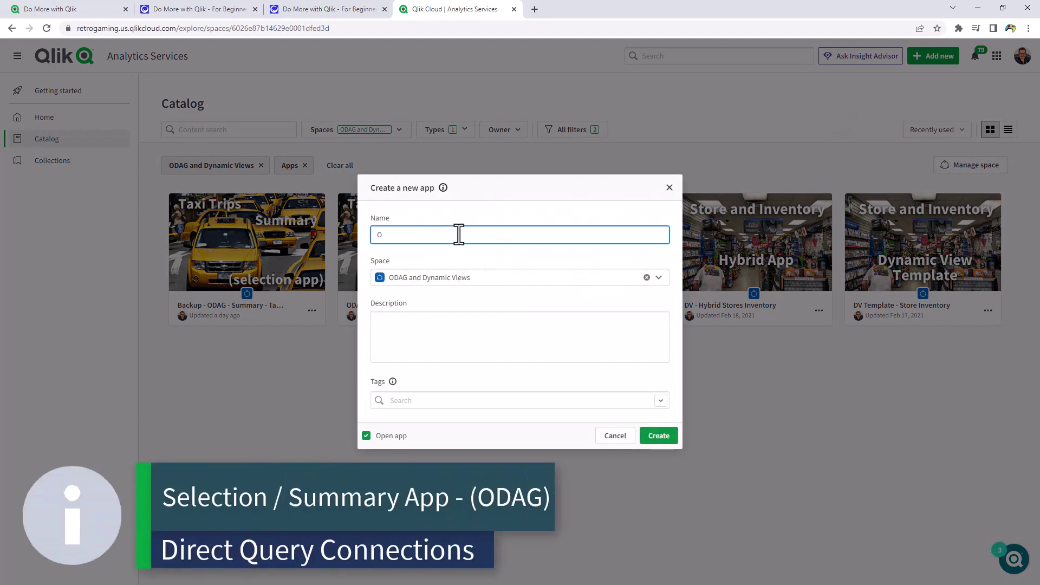
pyautogui.press('BackSpace')
pyautogui.write('Direct Q')
pyautogui.write('uery and O')
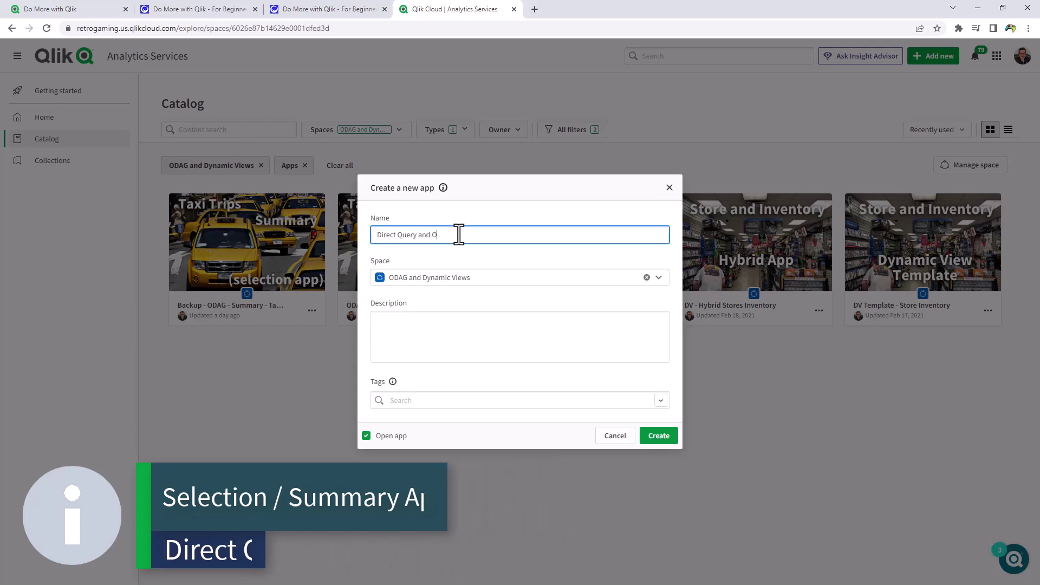
pyautogui.write('DAG')
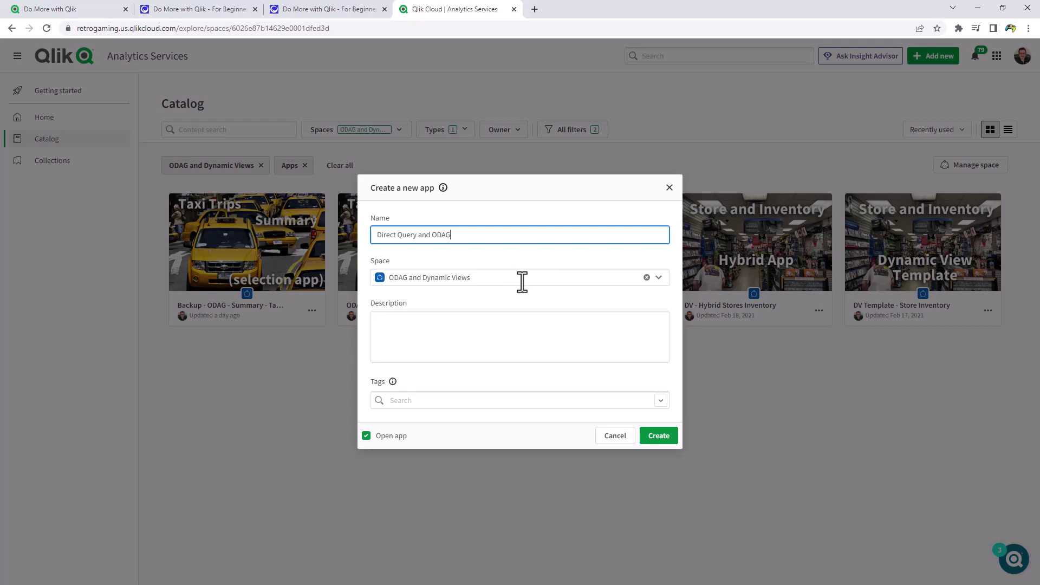
pyautogui.click(658, 436)
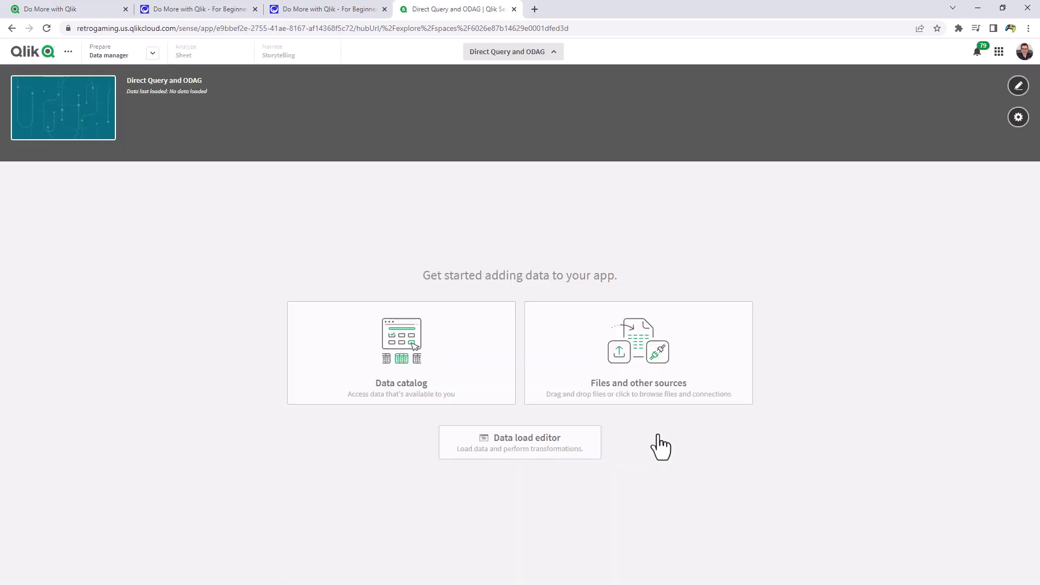
# Start a Direct Query setup from the Snowflake connection in the Personal space
pyautogui.click(660, 398)
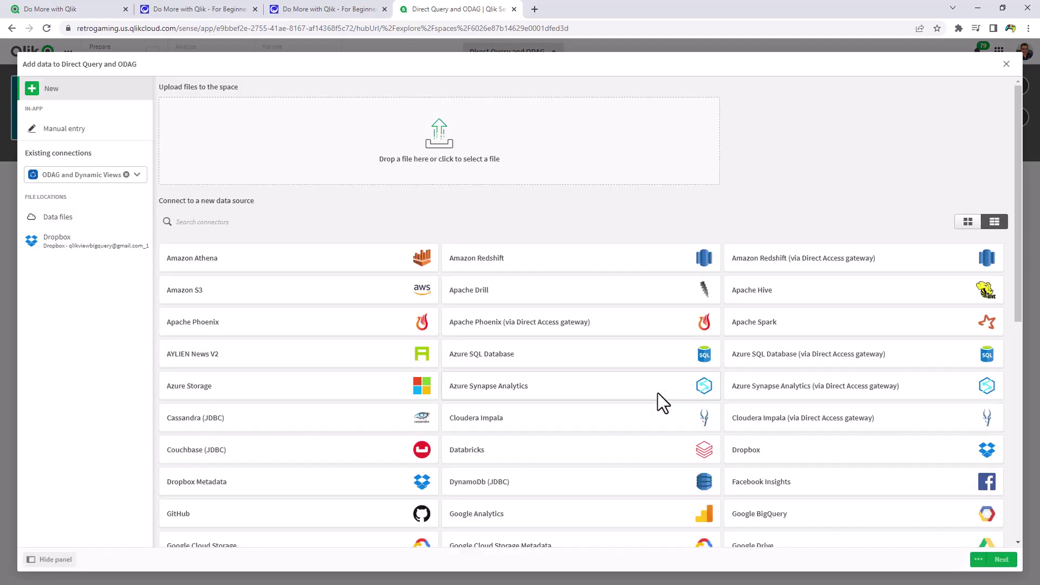
pyautogui.click(136, 175)
pyautogui.click(63, 196)
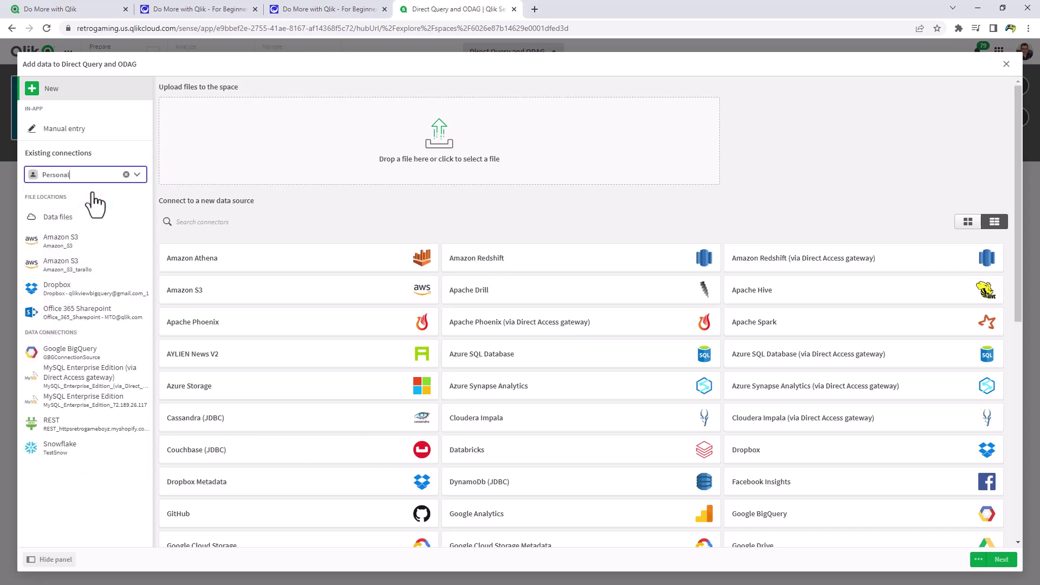
pyautogui.click(63, 450)
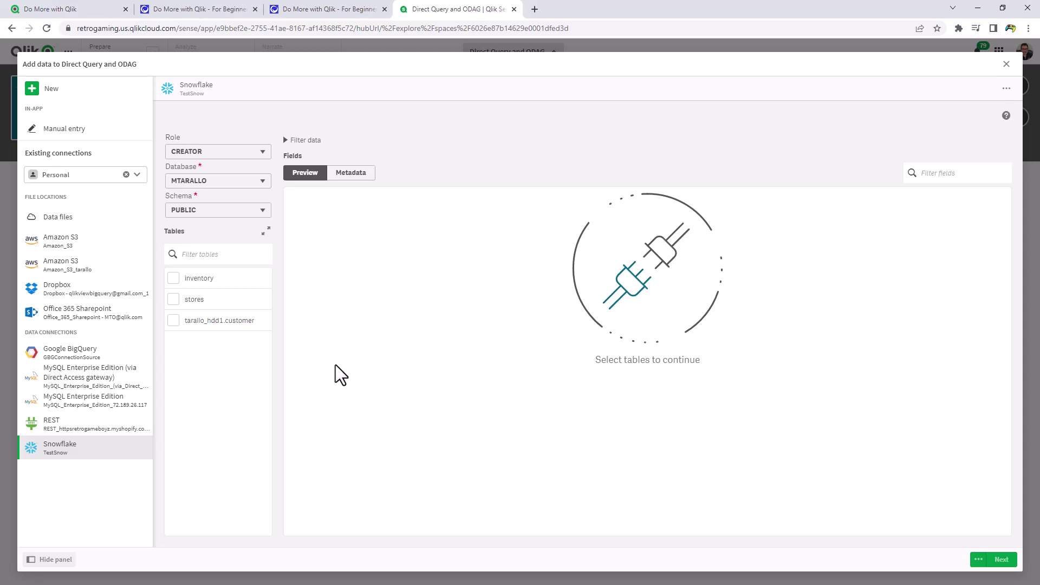
pyautogui.click(1010, 88)
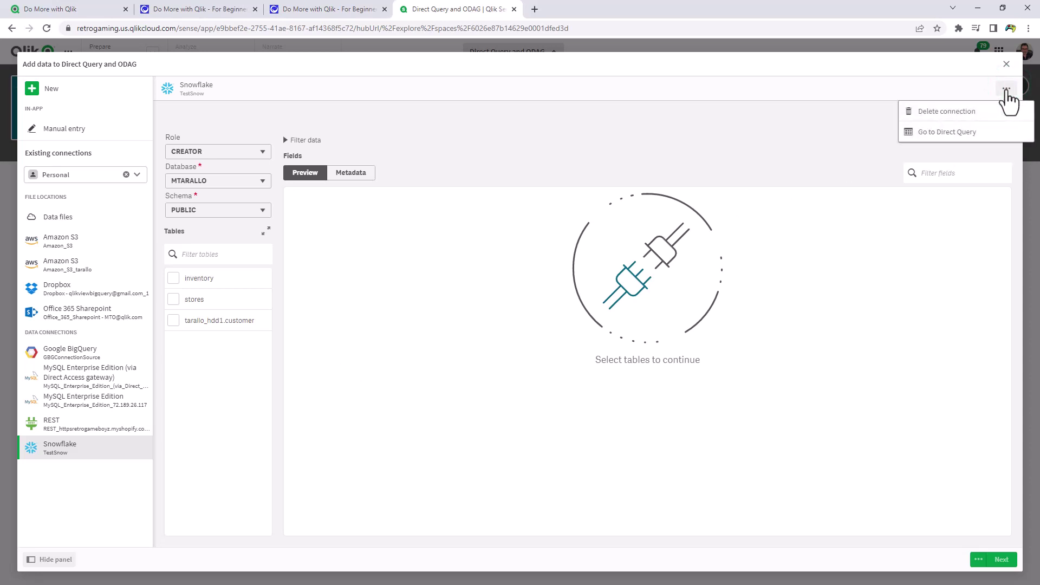
pyautogui.click(979, 132)
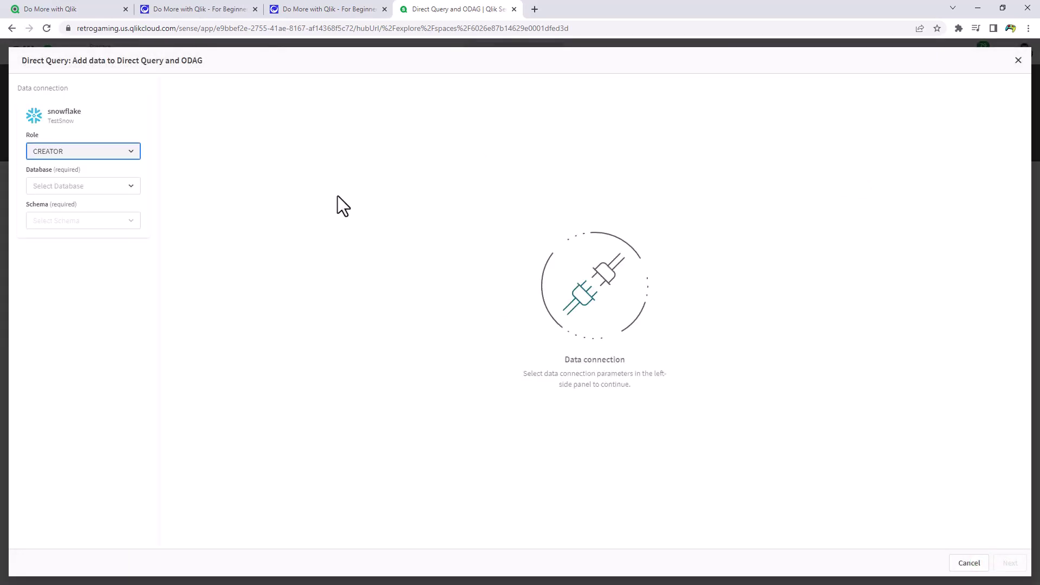
# Set the Snowflake role to PUBLIC, database to ICD and schema to PUBLIC
pyautogui.click(125, 153)
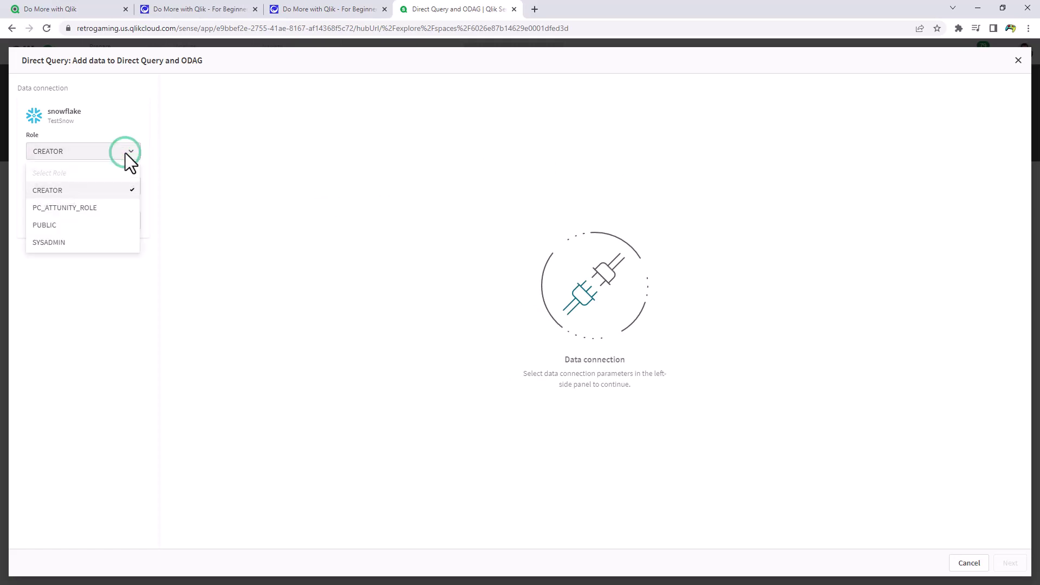
pyautogui.click(84, 226)
pyautogui.click(88, 188)
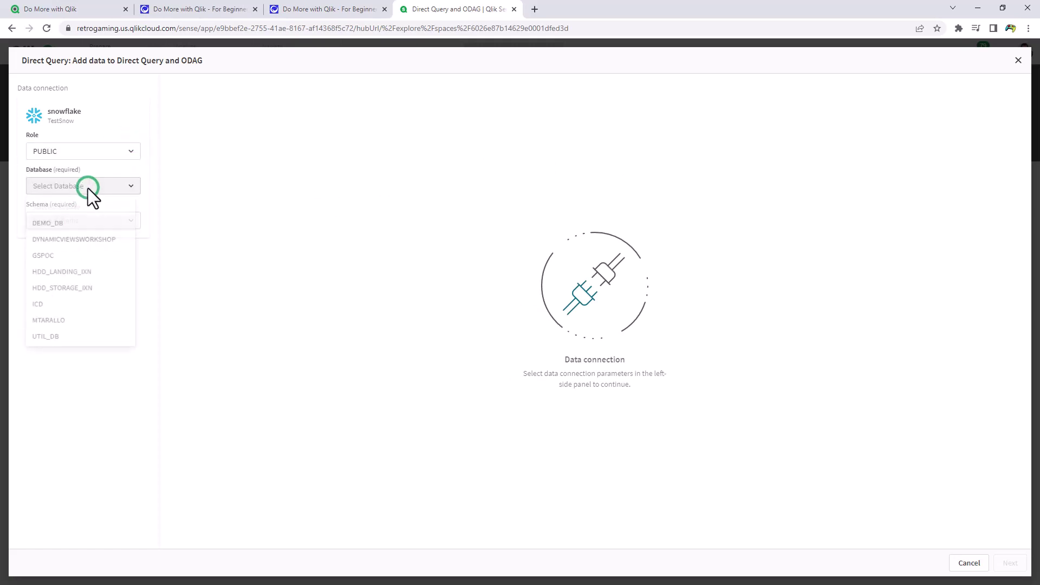
pyautogui.click(59, 314)
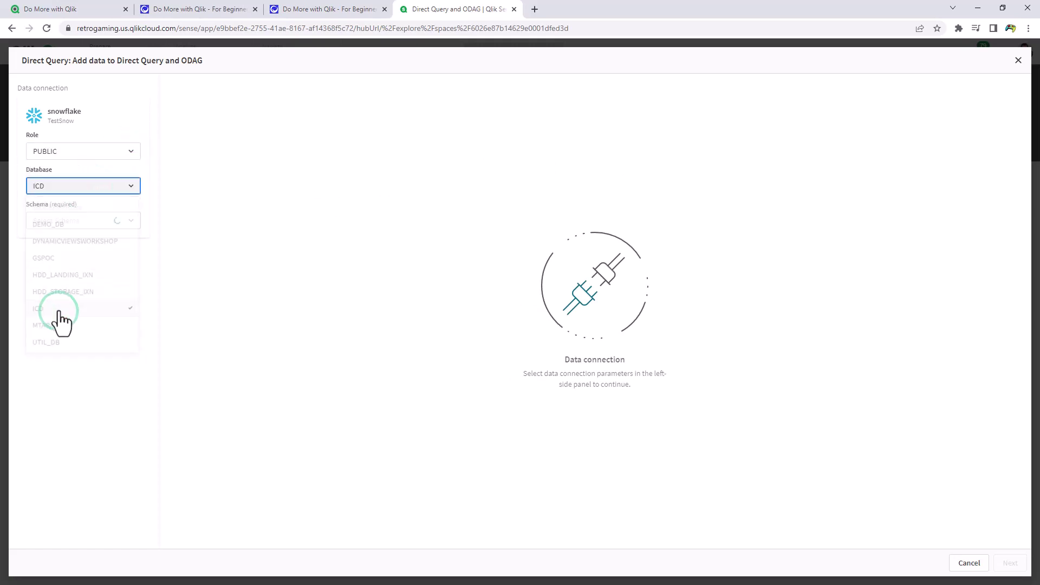
pyautogui.click(88, 221)
pyautogui.click(75, 280)
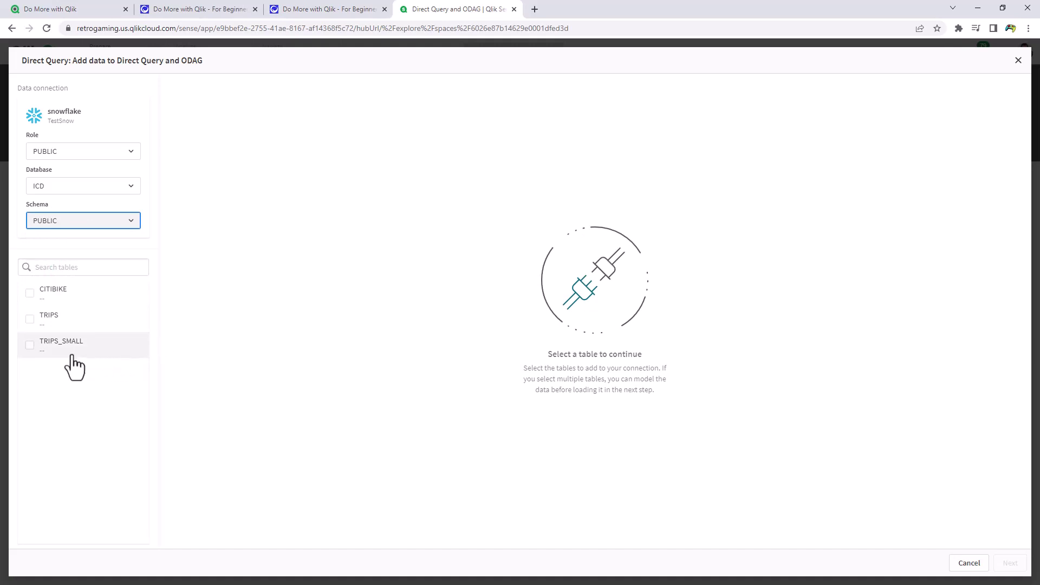
# Include all TRIPS_SMALL fields, review them, and save the Direct Query model
pyautogui.click(30, 344)
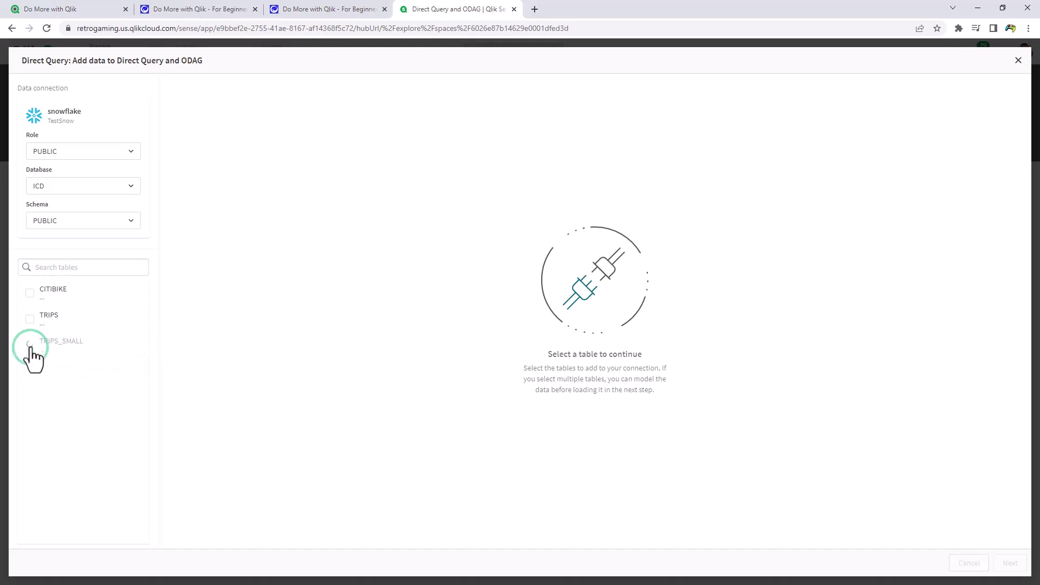
pyautogui.click(104, 350)
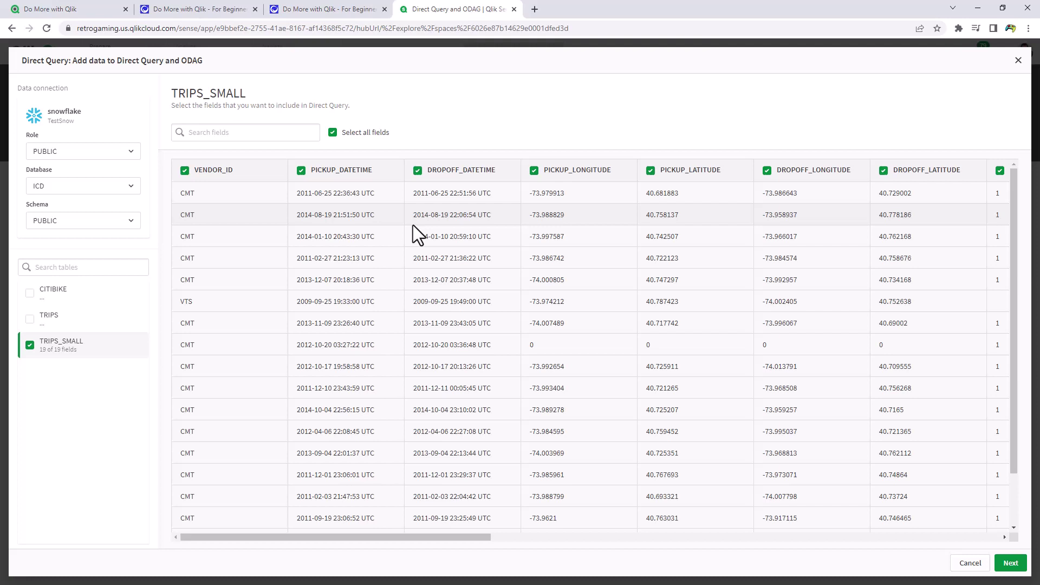
pyautogui.moveTo(468, 537); pyautogui.dragTo(609, 539)
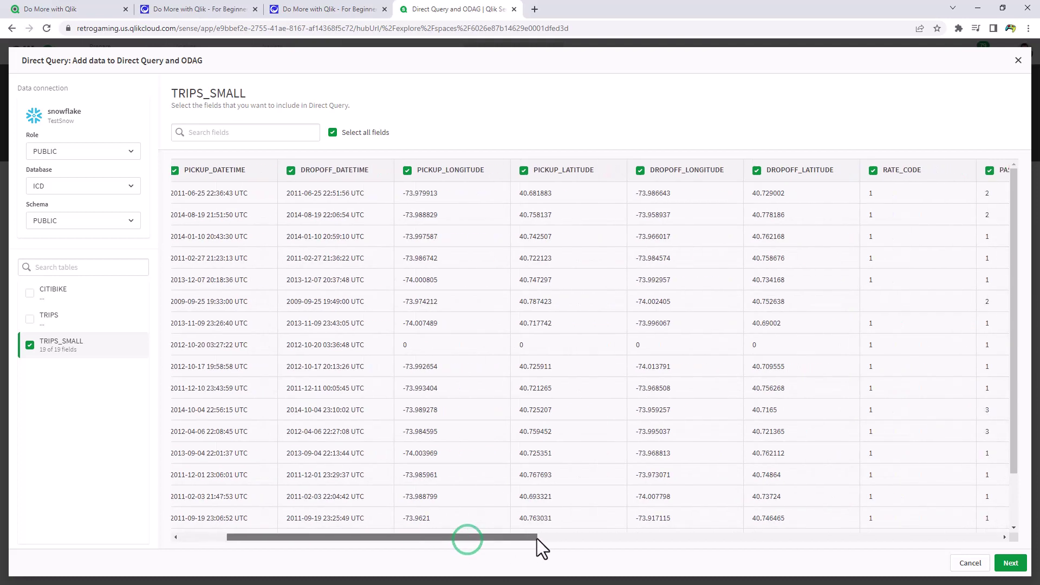
pyautogui.click(1012, 564)
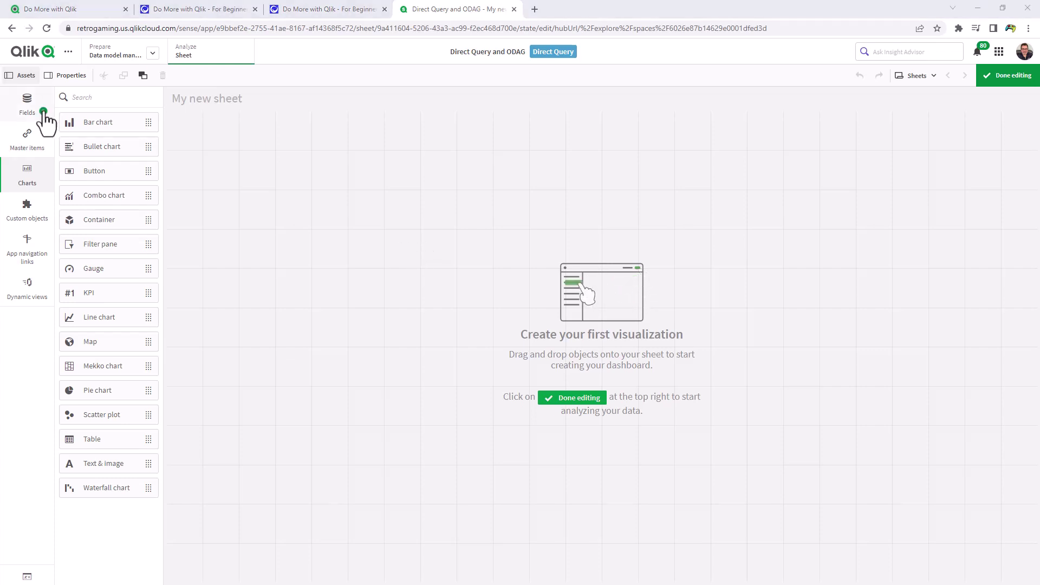
# Add VENDOR_ID, PAYMENT_TYPE and RATE_CODE filter panes, resized into a narrow left column
pyautogui.click(27, 106)
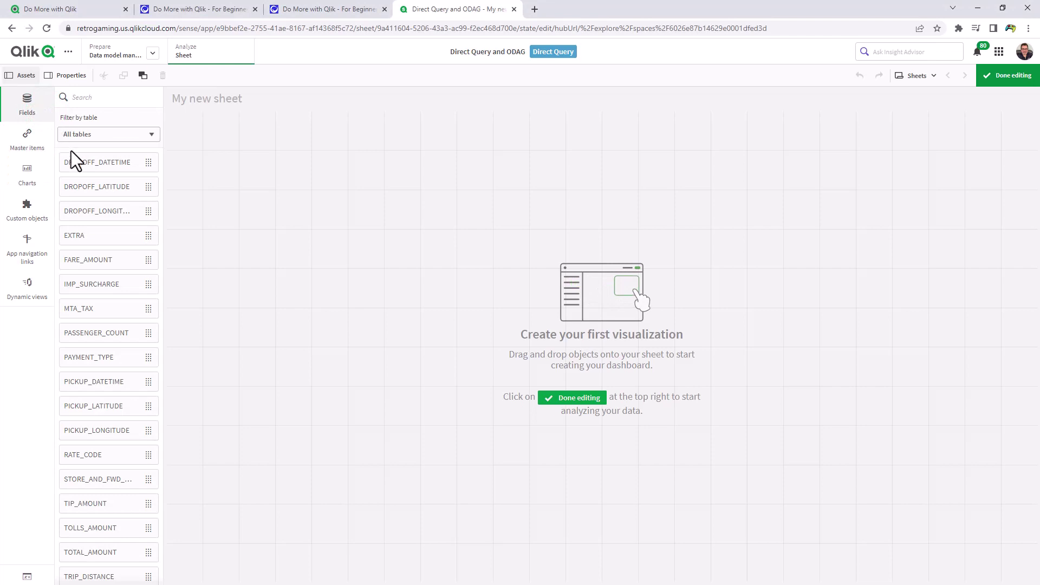
pyautogui.scroll(-1, 106, 231)
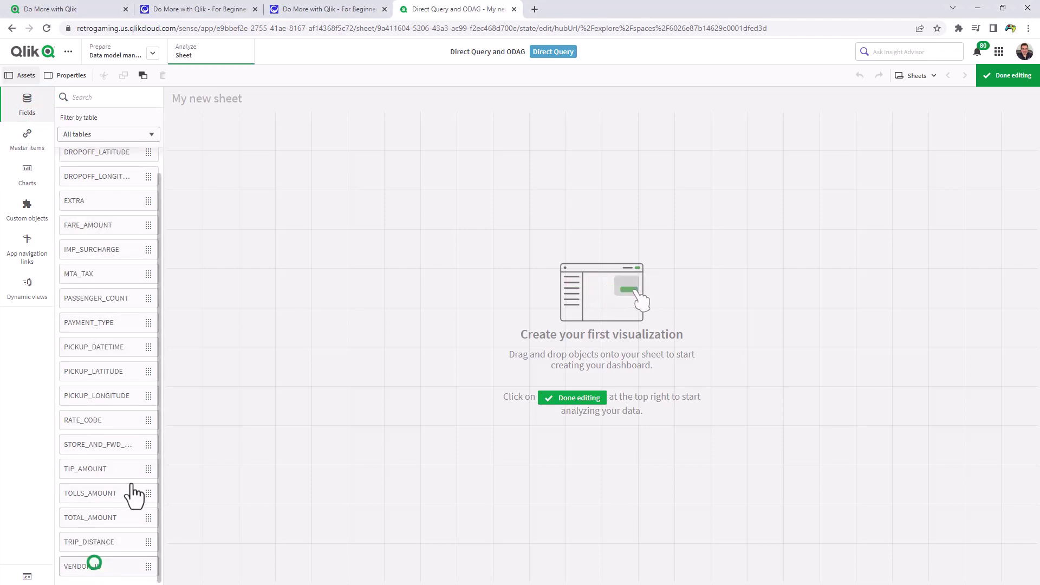
pyautogui.moveTo(90, 566); pyautogui.dragTo(234, 198)
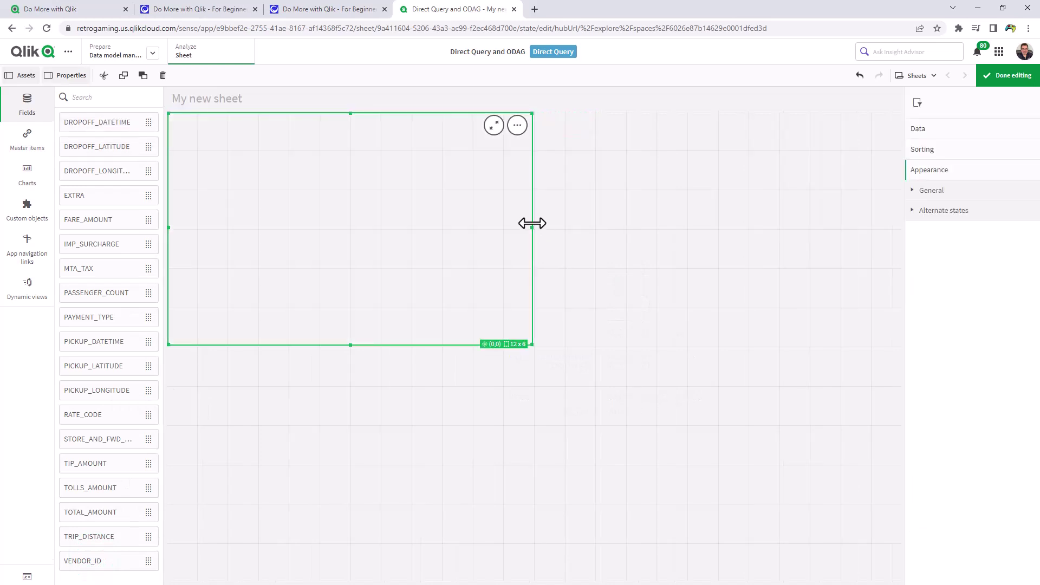
pyautogui.moveTo(532, 224); pyautogui.dragTo(256, 212)
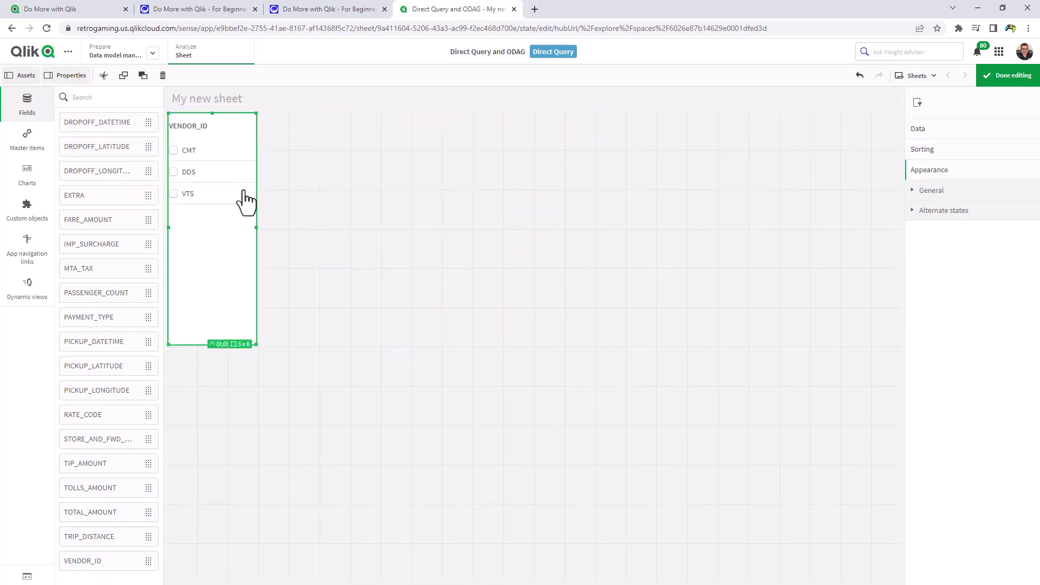
pyautogui.moveTo(202, 343); pyautogui.dragTo(202, 226)
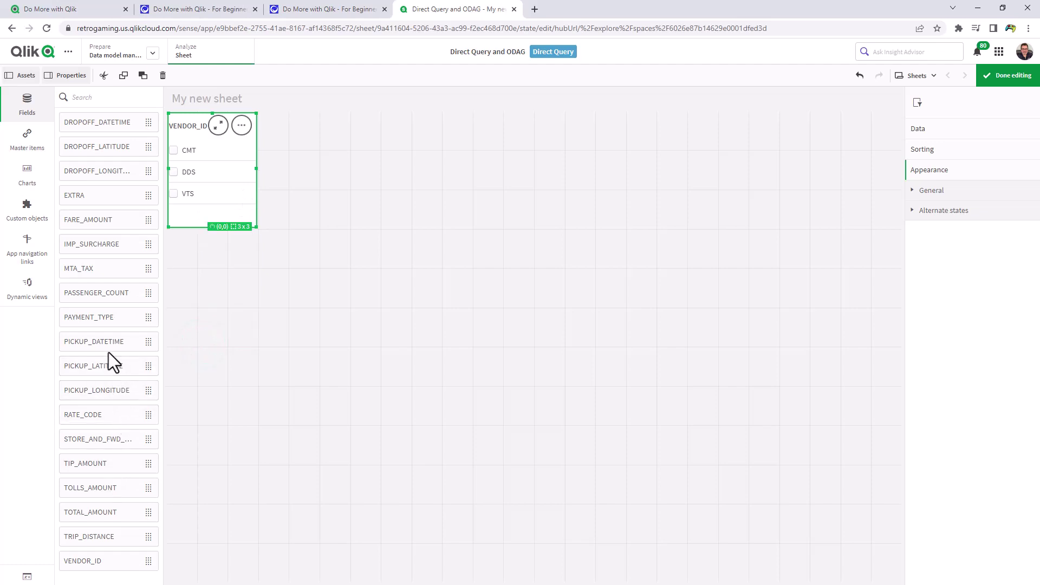
pyautogui.moveTo(90, 317)
pyautogui.mouseDown()
pyautogui.moveTo(144, 322)
pyautogui.moveTo(207, 301)
pyautogui.mouseUp()
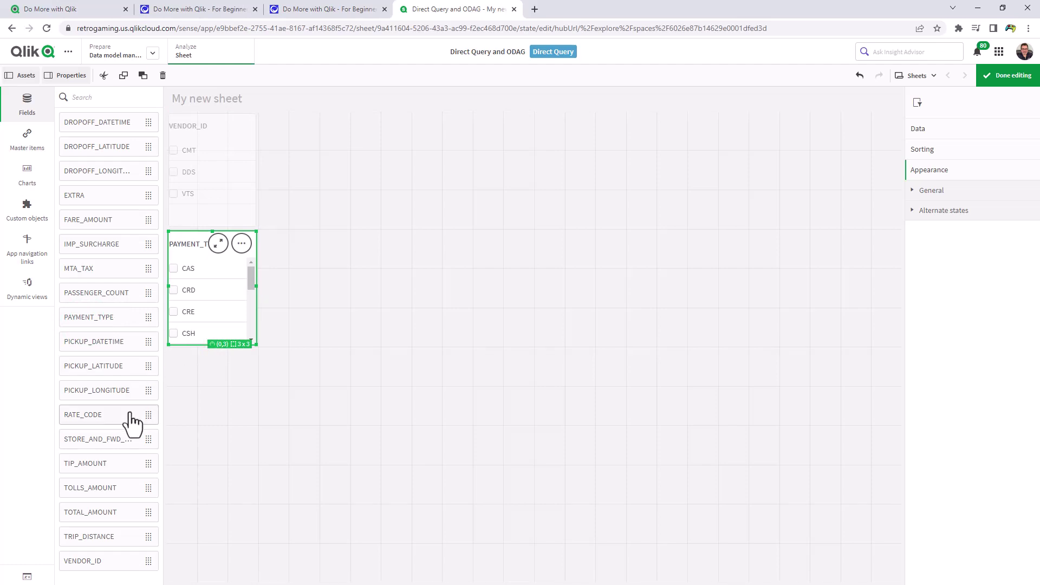
pyautogui.moveTo(127, 428); pyautogui.dragTo(321, 421)
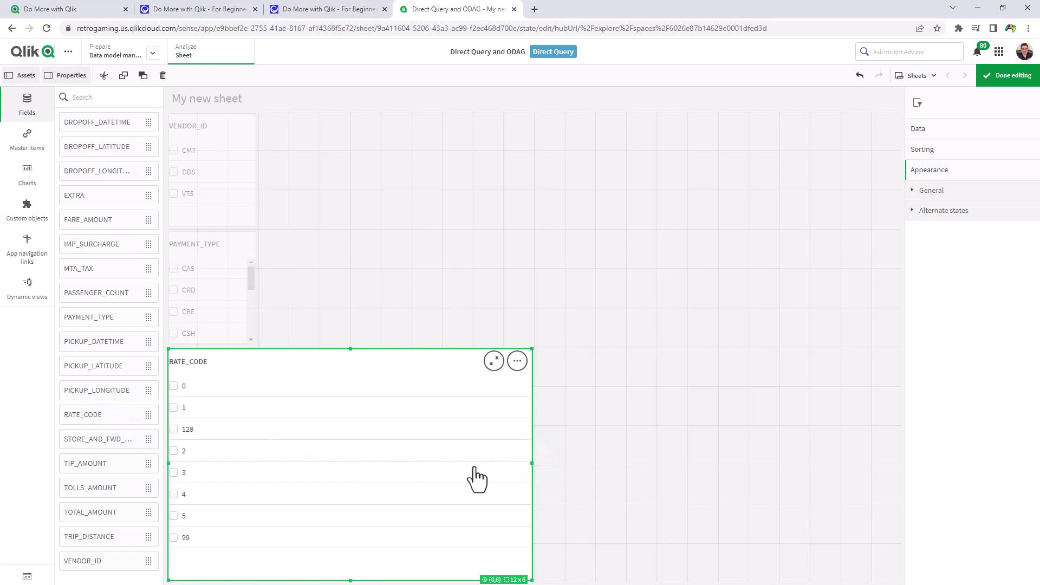
pyautogui.moveTo(533, 468); pyautogui.dragTo(272, 446)
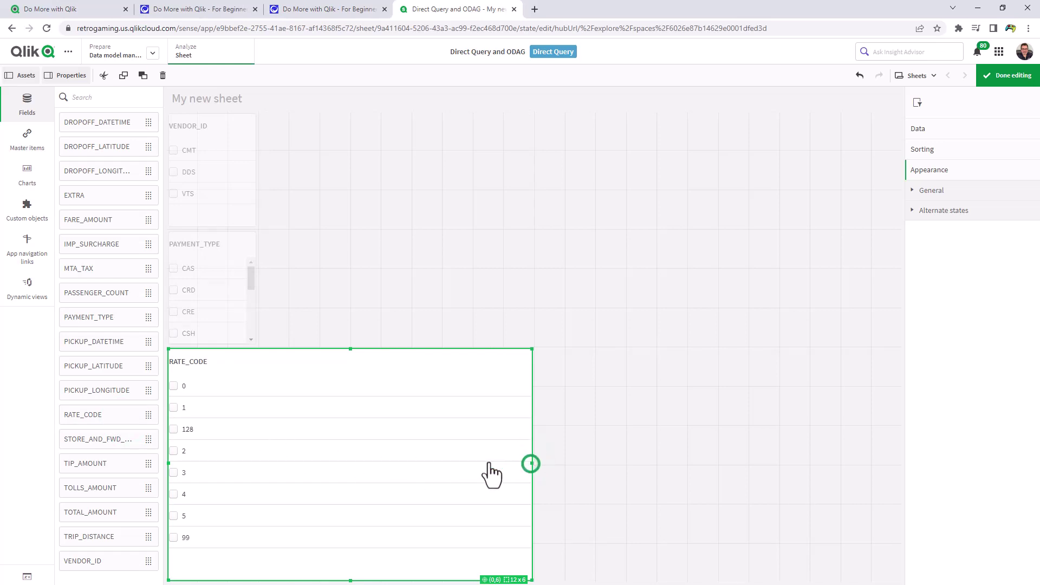
pyautogui.moveTo(349, 464)
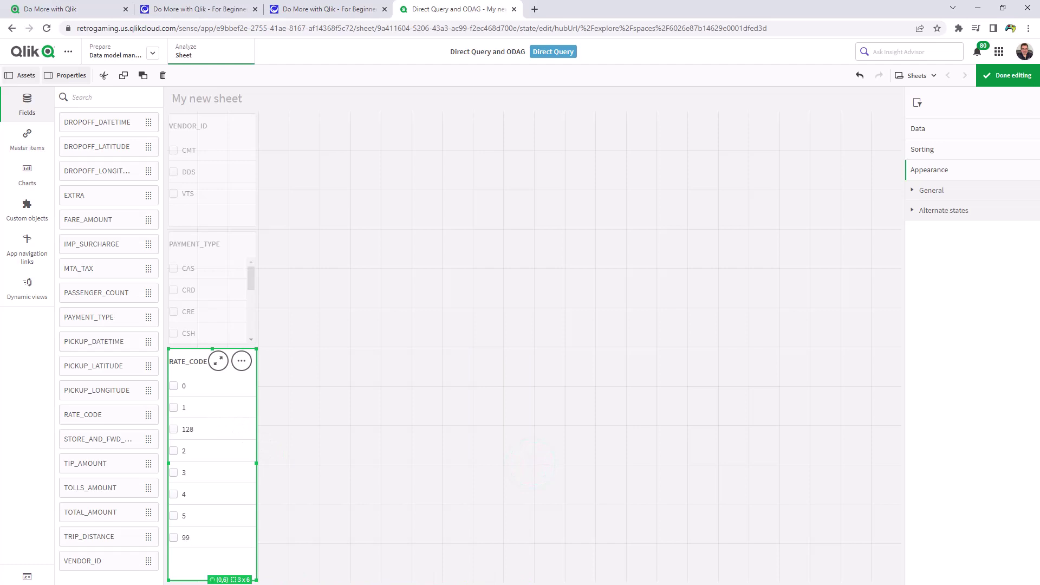
# Place four empty KPI charts in a grid beside the filter panes
pyautogui.click(27, 172)
pyautogui.moveTo(89, 292); pyautogui.dragTo(304, 236)
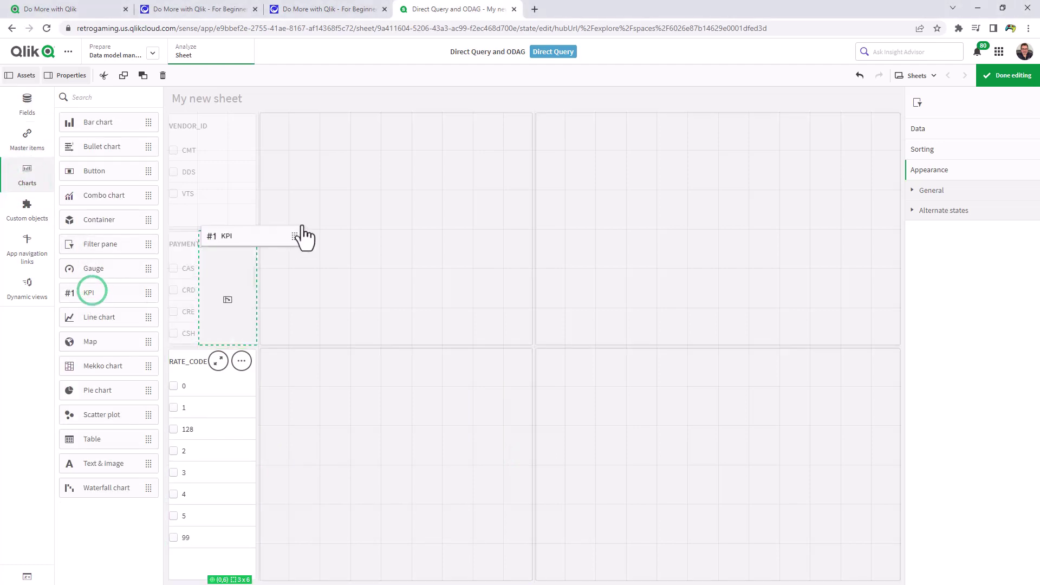
pyautogui.moveTo(89, 293); pyautogui.dragTo(630, 236)
pyautogui.moveTo(89, 293); pyautogui.dragTo(358, 443)
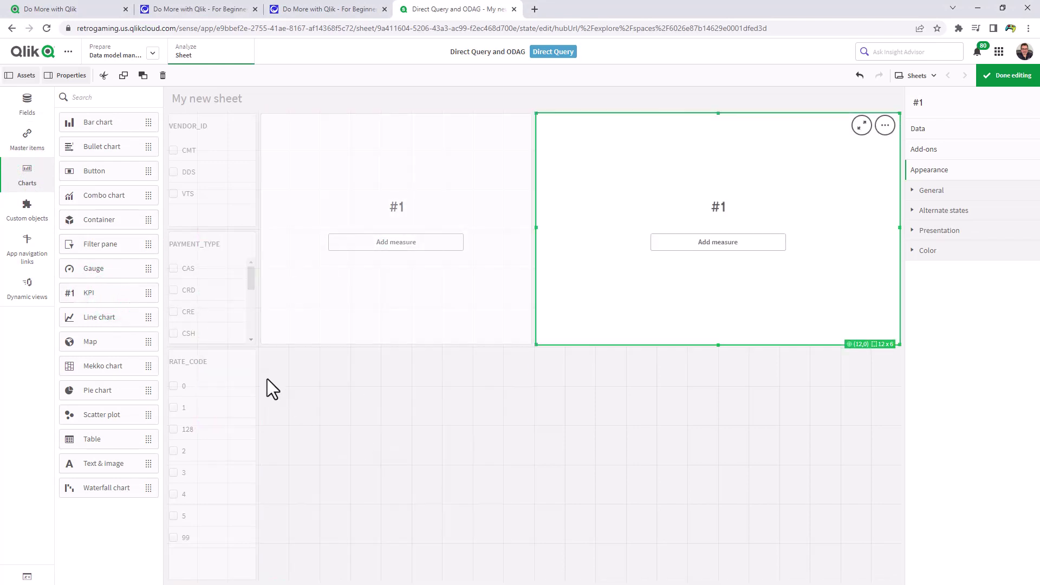
pyautogui.moveTo(89, 293); pyautogui.dragTo(359, 443)
pyautogui.moveTo(89, 293); pyautogui.dragTo(683, 443)
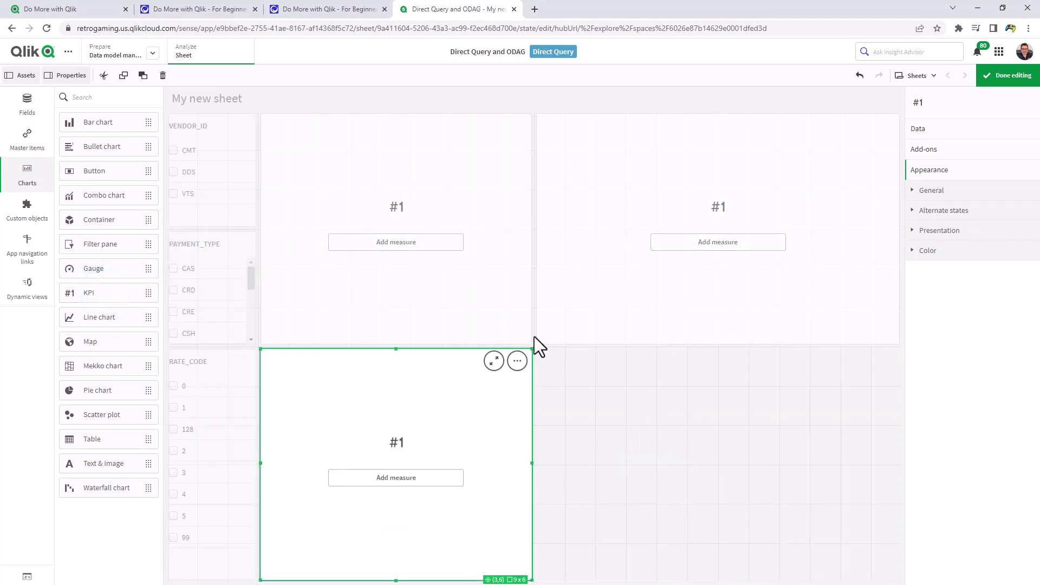
# Set the top-left KPI to Count(PICKUP_DATETIME), labelled Trip Count
pyautogui.click(396, 243)
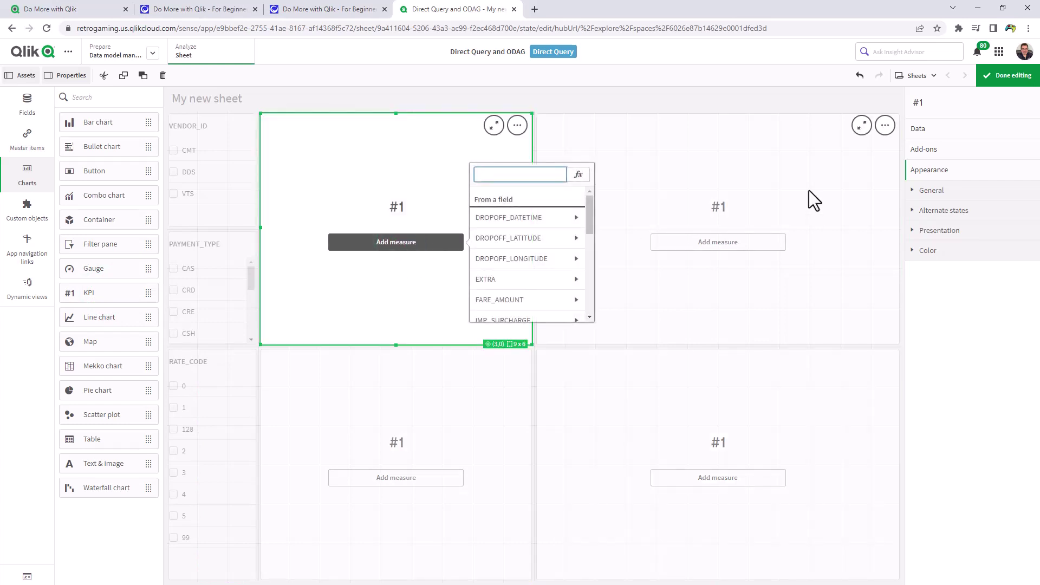
pyautogui.moveTo(587, 212); pyautogui.dragTo(592, 255)
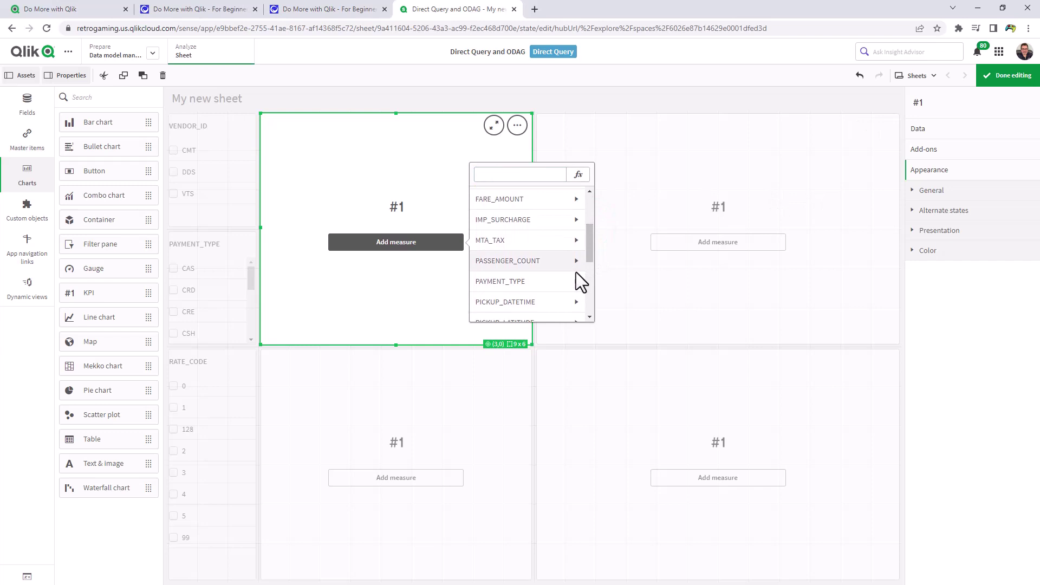
pyautogui.scroll(-1, 579, 273)
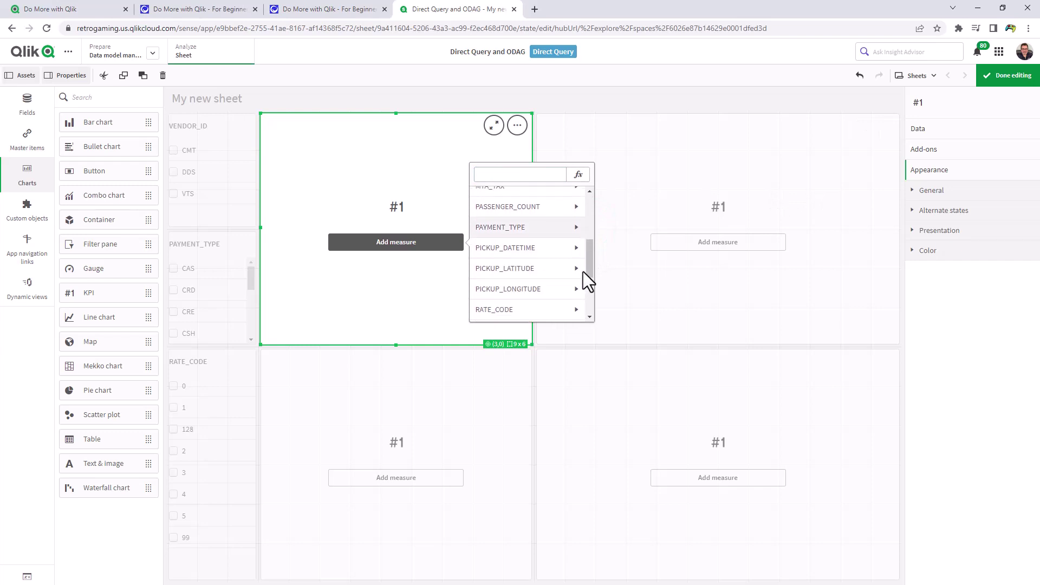
pyautogui.click(562, 251)
pyautogui.click(554, 237)
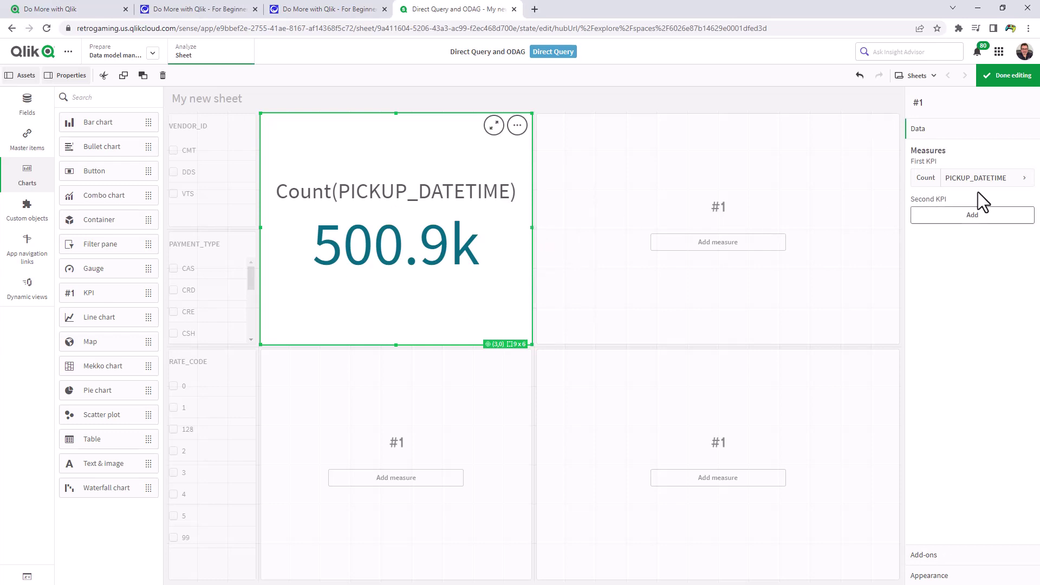
pyautogui.click(976, 177)
pyautogui.click(966, 247)
pyautogui.write('Trip Count')
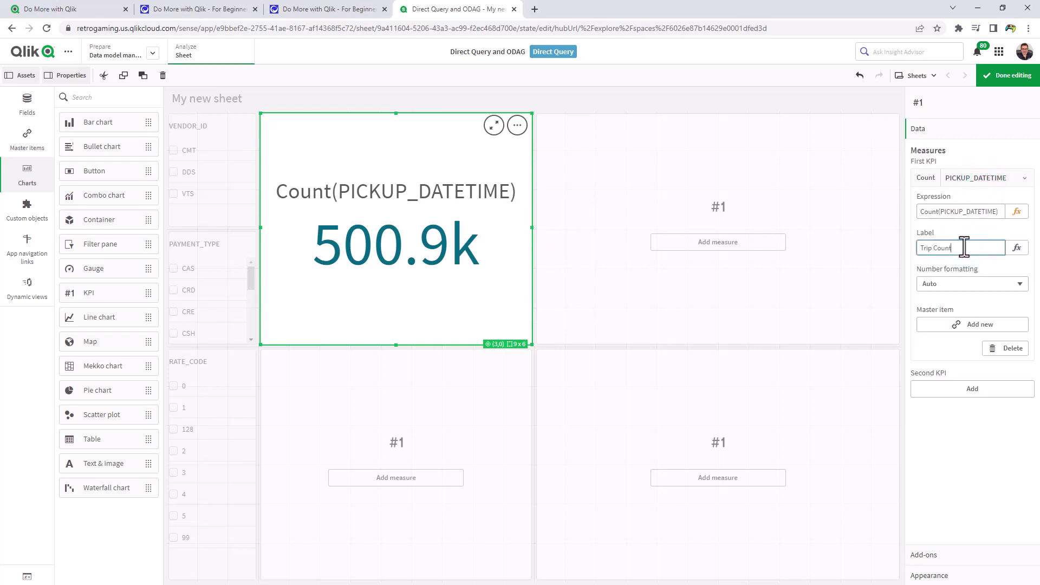
pyautogui.press('Return')
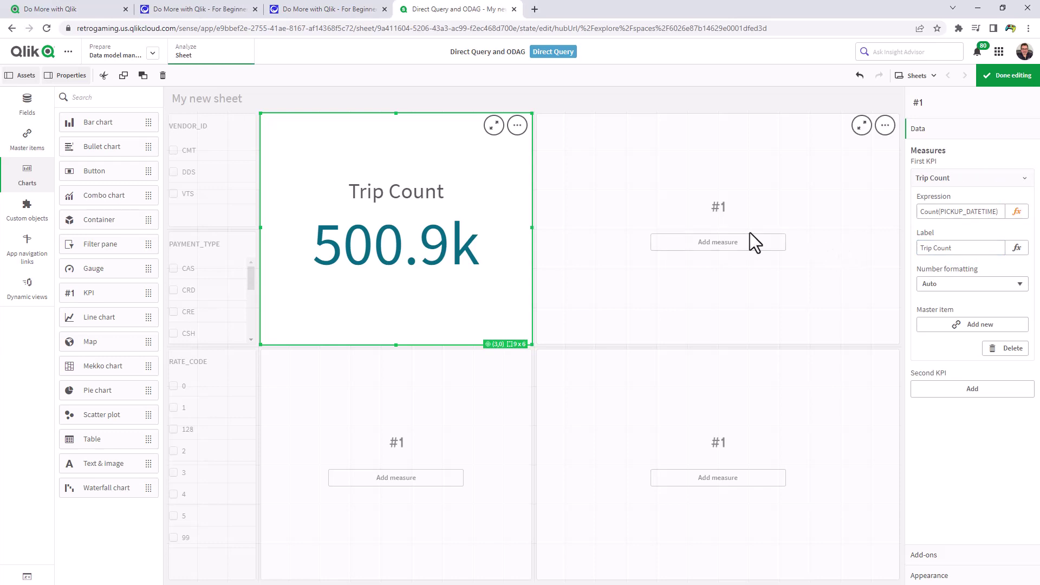
# Give the other KPIs Count(PASSENGER_COUNT), Sum(FARE_AMOUNT) and Sum(TOLLS_AMOUNT)
pyautogui.click(717, 242)
pyautogui.write('pass')
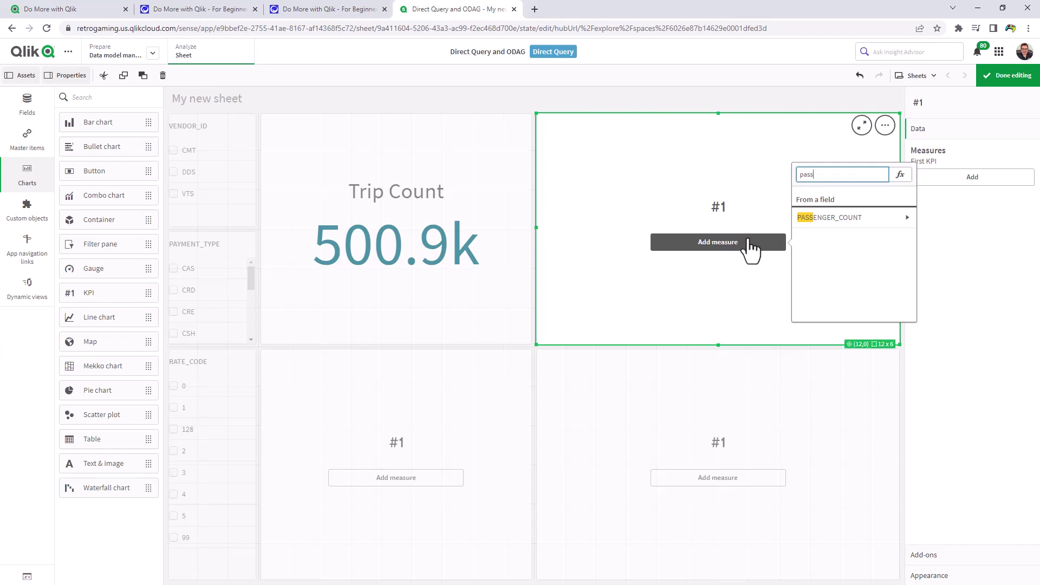
pyautogui.click(862, 216)
pyautogui.click(841, 232)
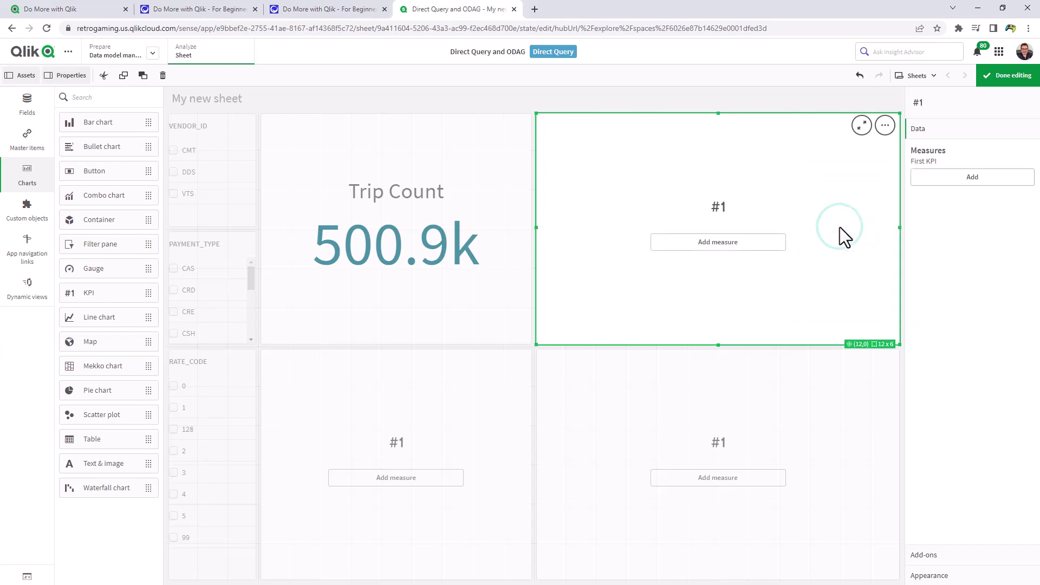
pyautogui.click(717, 478)
pyautogui.write('fare')
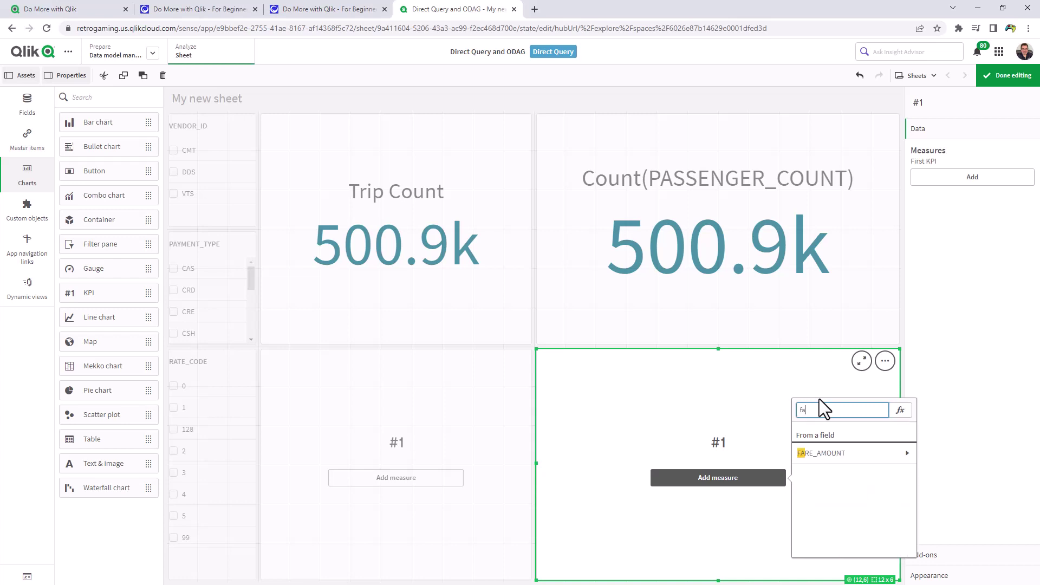
pyautogui.click(854, 452)
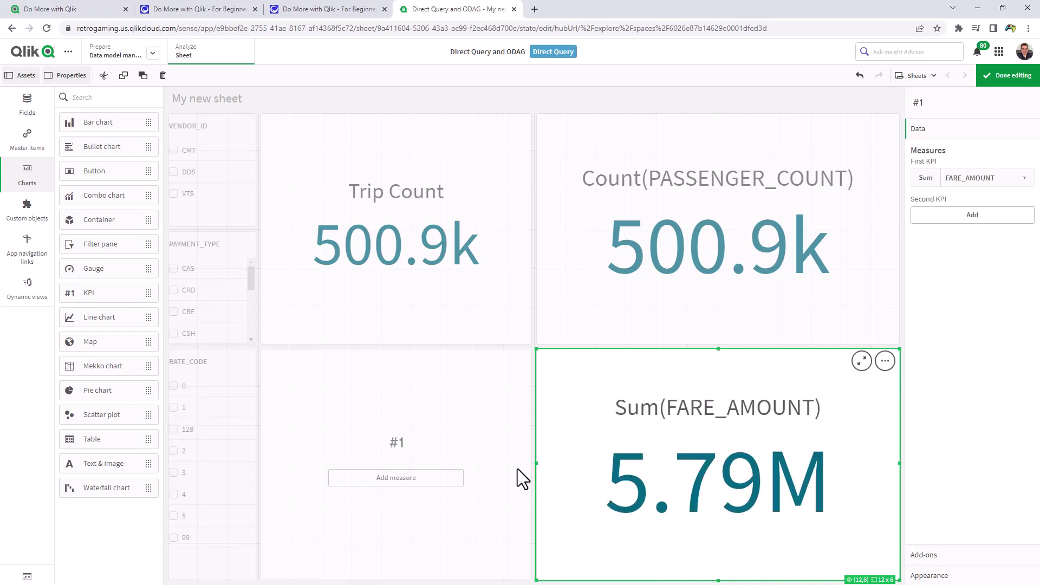
pyautogui.moveTo(396, 463)
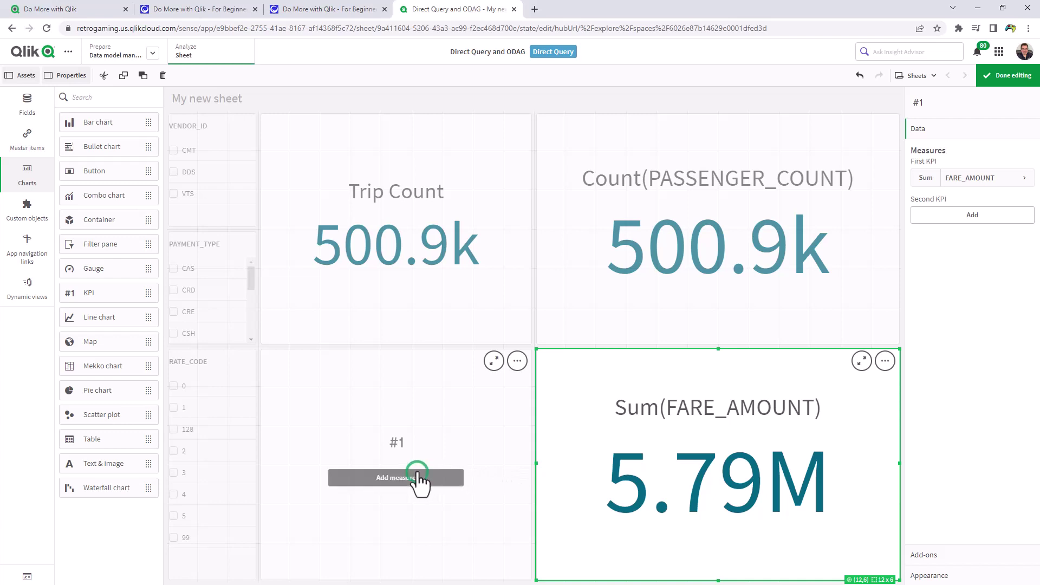
pyautogui.click(419, 478)
pyautogui.write('tol')
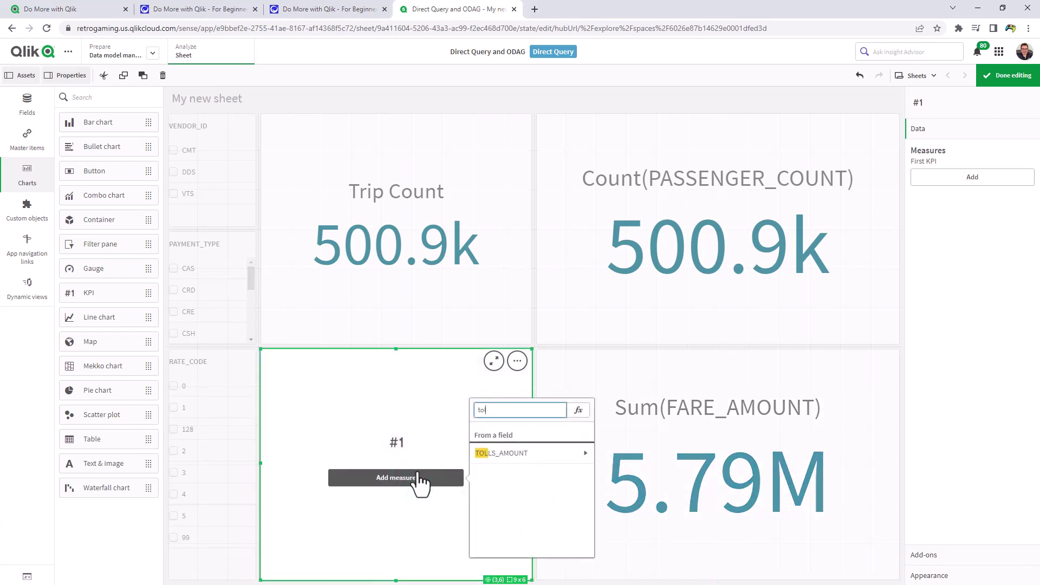
pyautogui.click(500, 453)
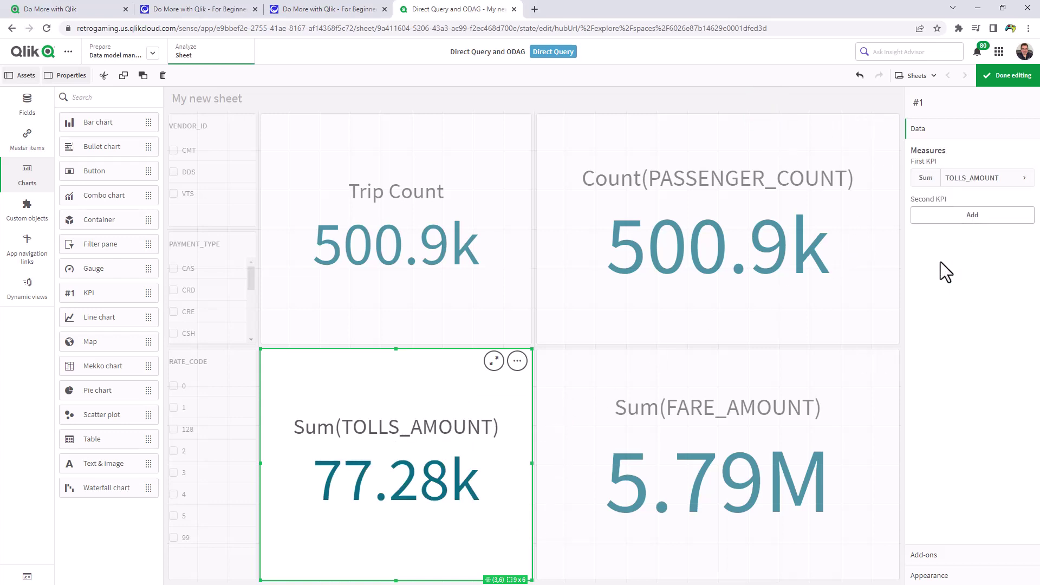
# Replace the title in Sheet properties with 'Summary - Select App - ODAG / Direct Query'
pyautogui.click(844, 104)
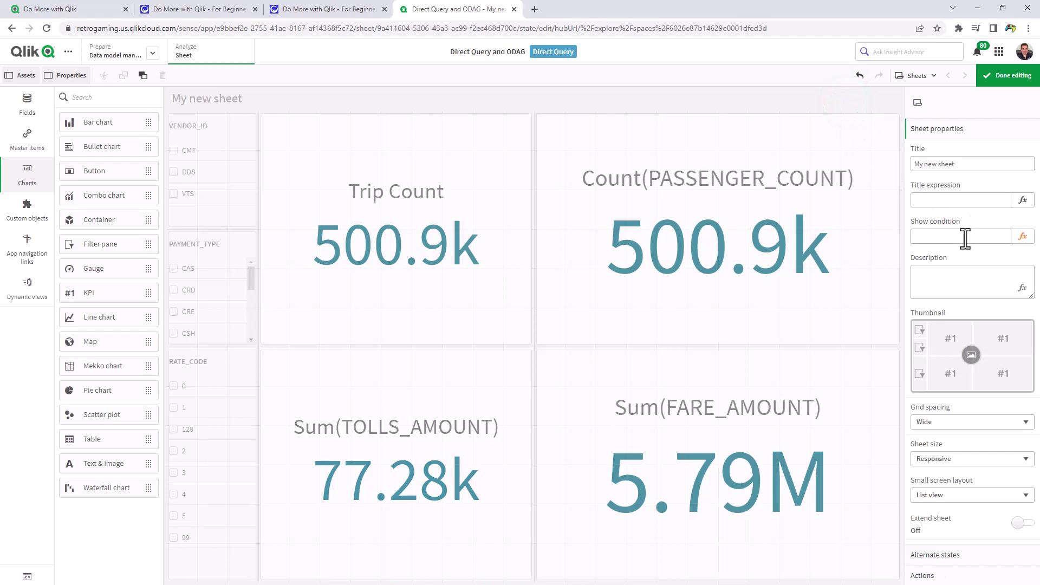
pyautogui.doubleClick(960, 161)
pyautogui.write('Summar')
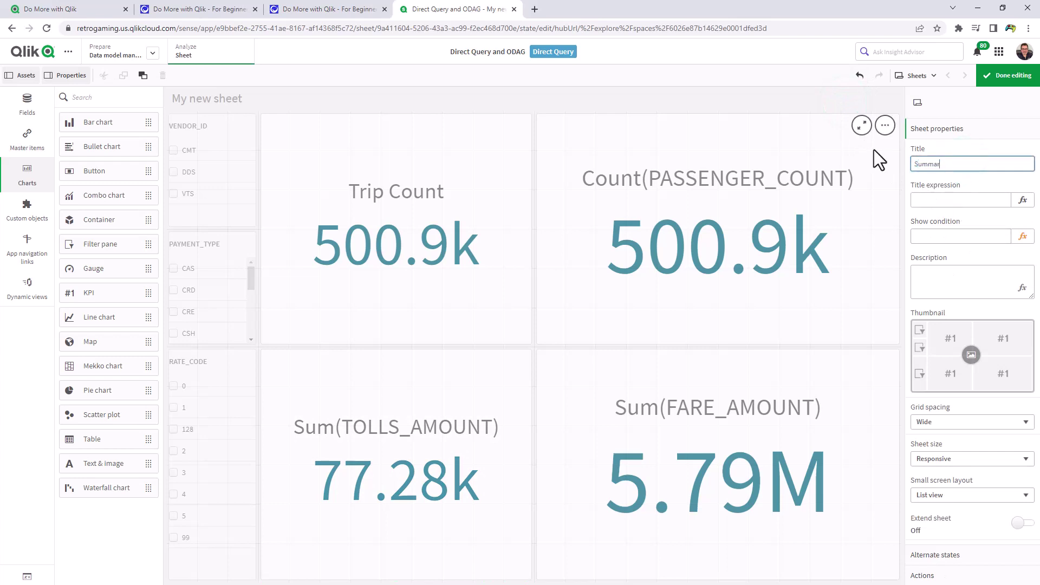
pyautogui.write('y - Select Ap')
pyautogui.write('p - ODAG')
pyautogui.write(' / Die')
pyautogui.write('ct')
pyautogui.write(' Query')
pyautogui.press('Return')
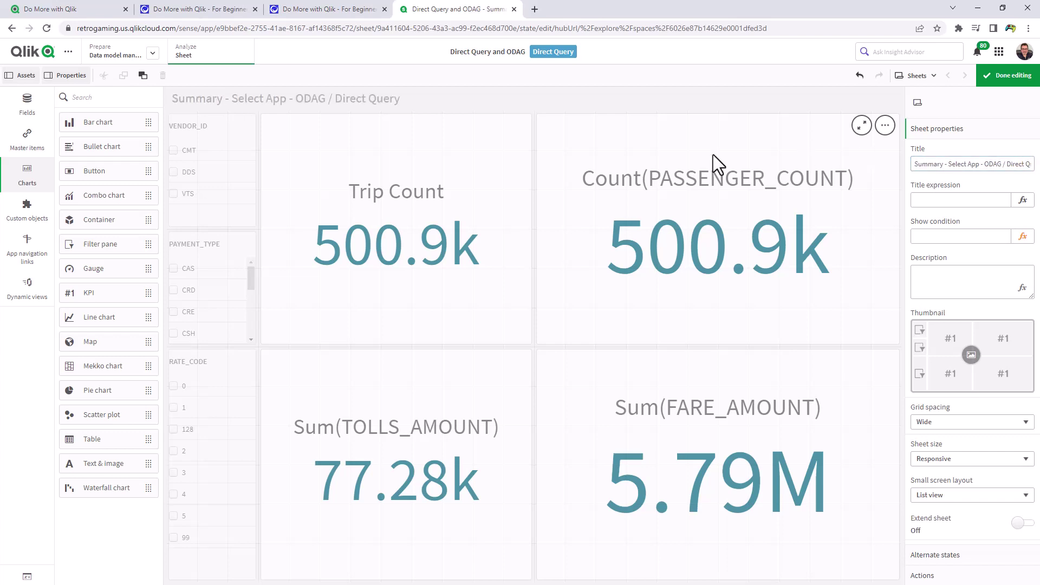
# Select vendor CMT, payment type CAS and rate code 1, then select the passenger KPI in edit mode
pyautogui.click(1007, 74)
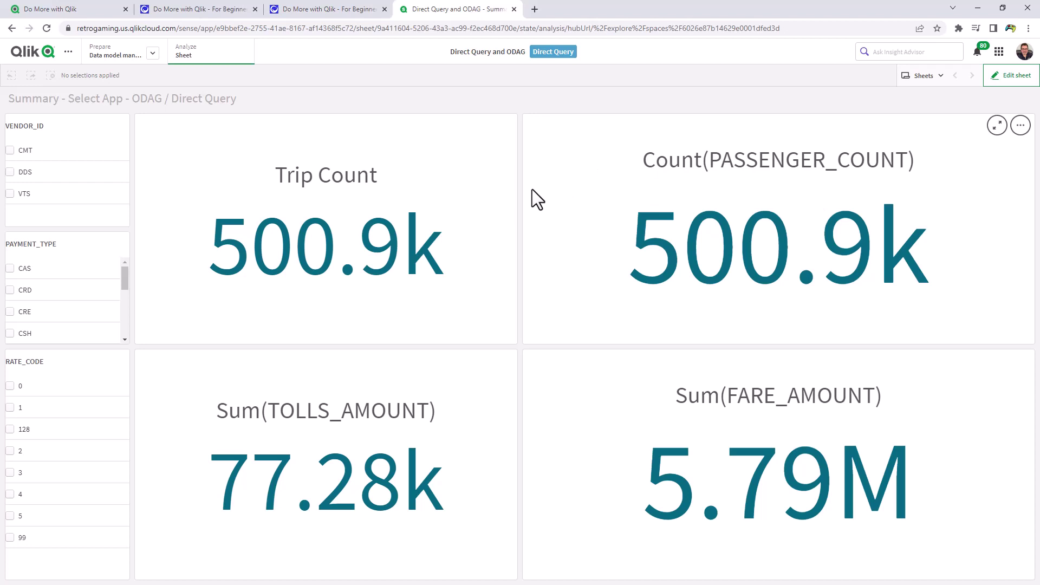
pyautogui.click(10, 151)
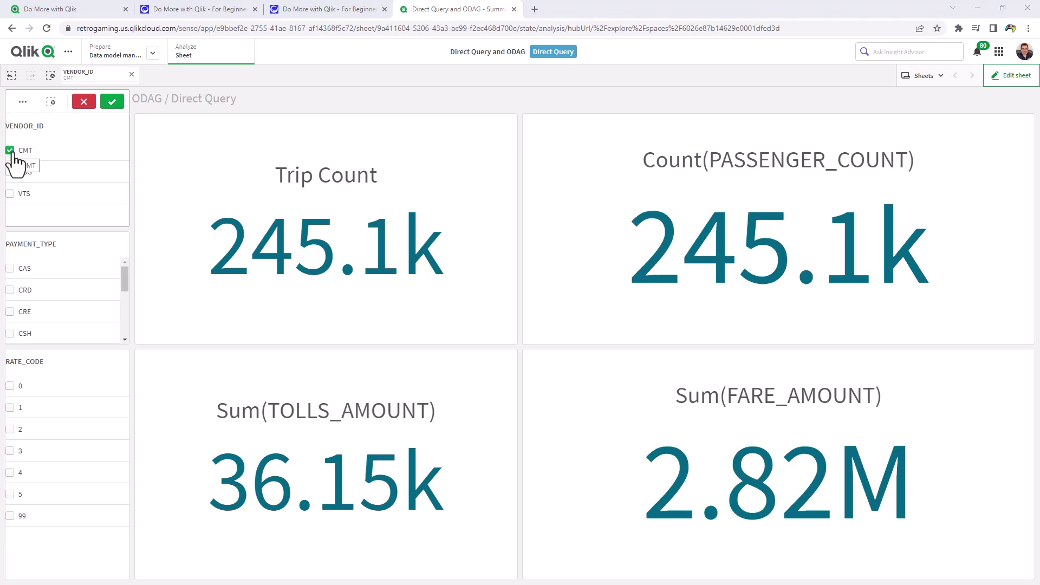
pyautogui.moveTo(16, 287)
pyautogui.click(10, 268)
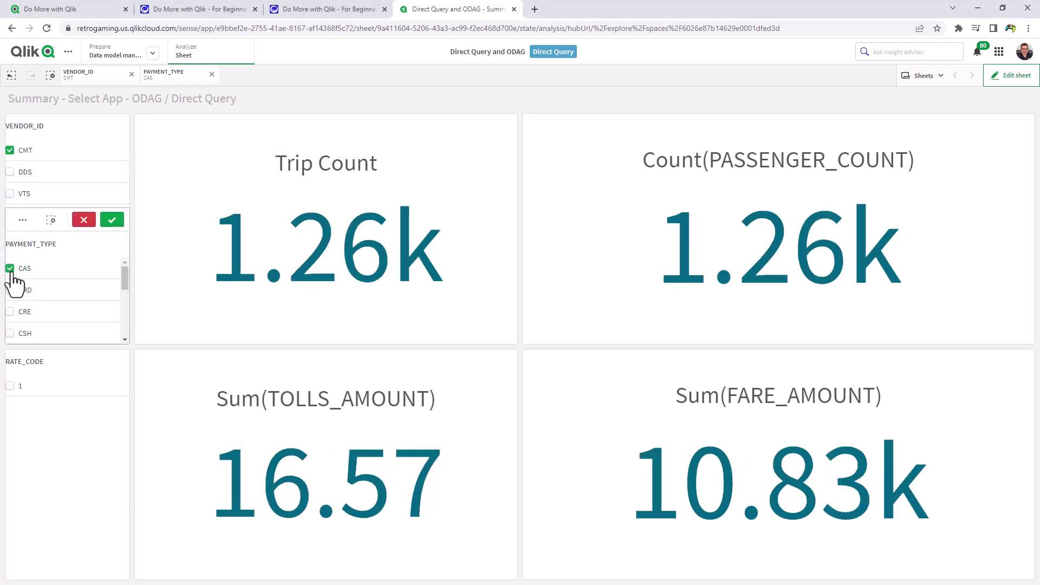
pyautogui.click(10, 386)
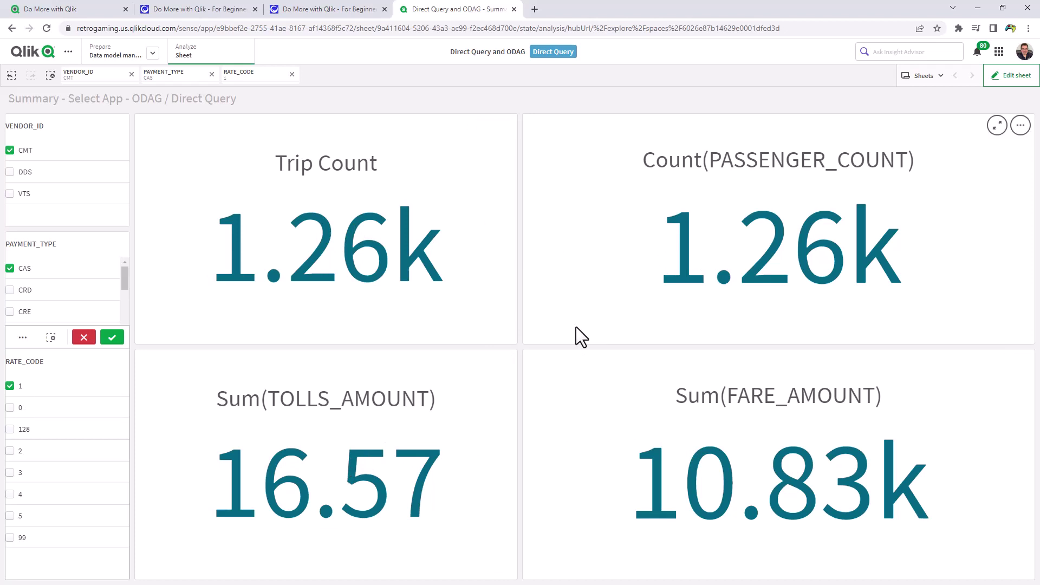
pyautogui.click(1011, 75)
pyautogui.click(822, 219)
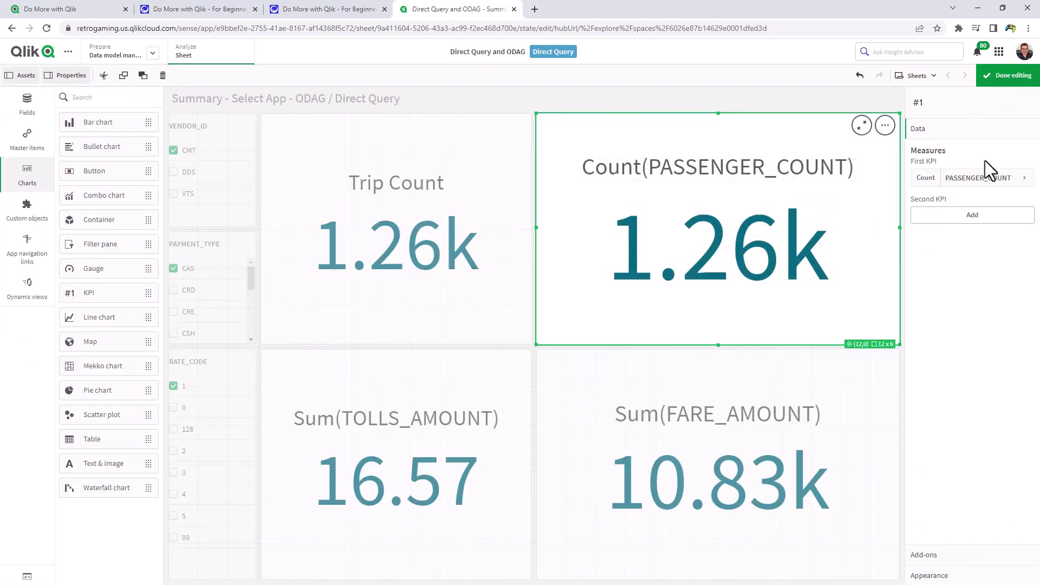
# Switch the passenger KPI's aggregation from Count to Sum and exit edit mode
pyautogui.click(926, 177)
pyautogui.click(919, 204)
pyautogui.click(1001, 78)
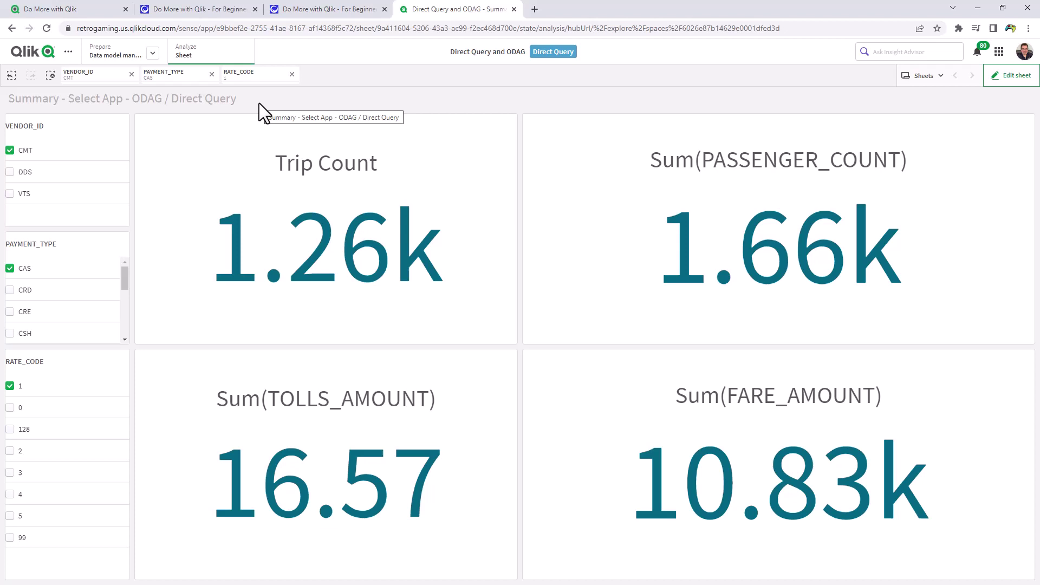
pyautogui.click(71, 54)
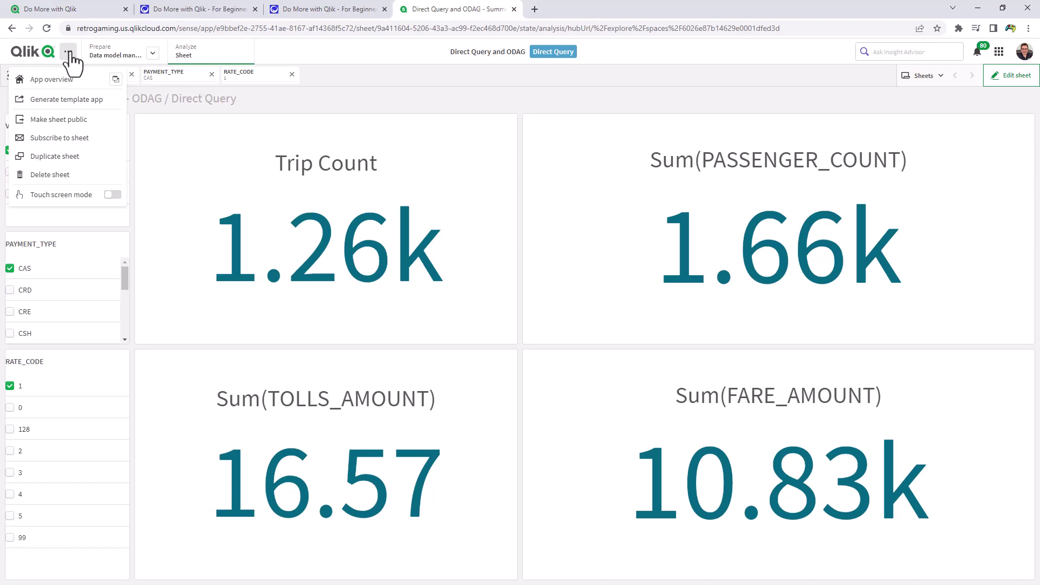
# Generate the template app 'Direct Query and ODAG_on_demand' from the current selections
pyautogui.click(68, 99)
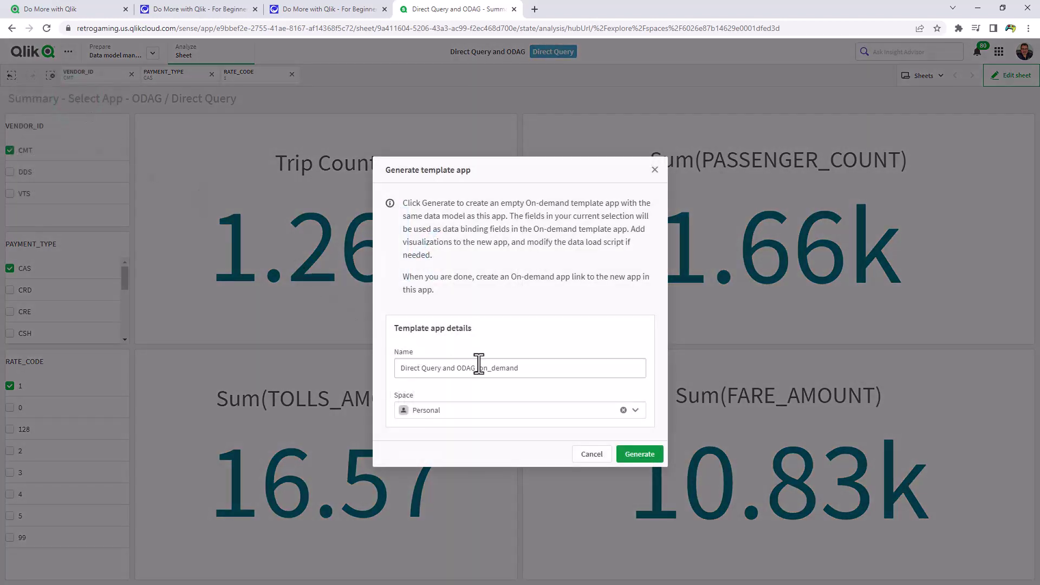
pyautogui.click(641, 455)
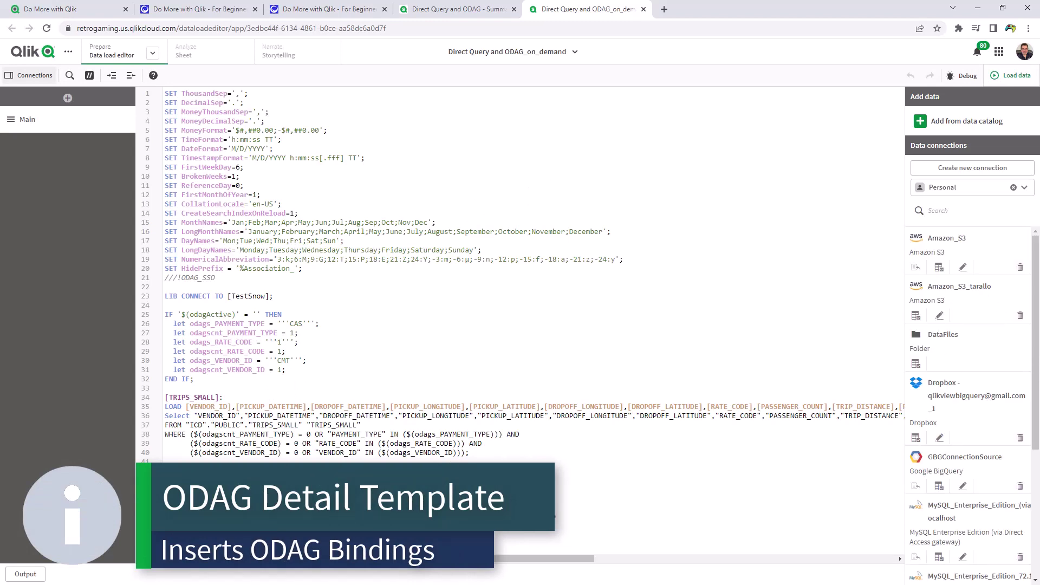
# Reload the ODAG_on_demand app's 1,256 trip rows and move to its sheets
pyautogui.click(1011, 75)
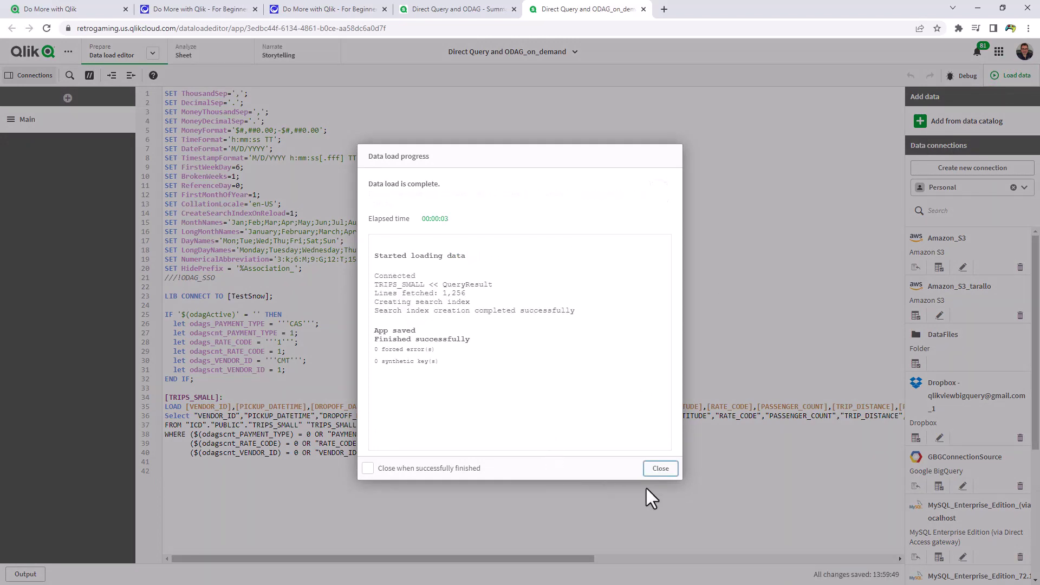
pyautogui.click(661, 468)
pyautogui.click(185, 53)
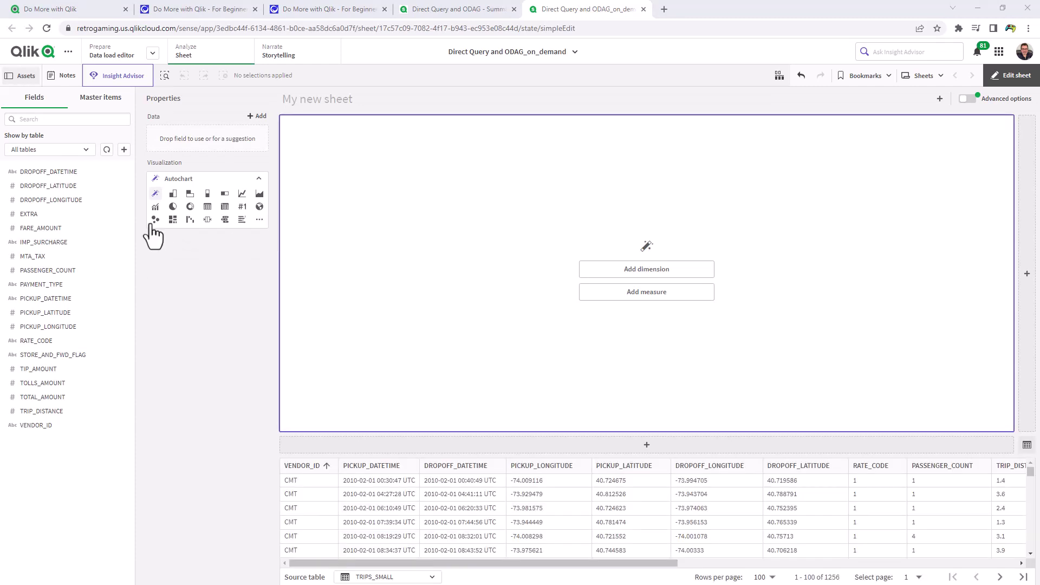
pyautogui.moveTo(44, 242)
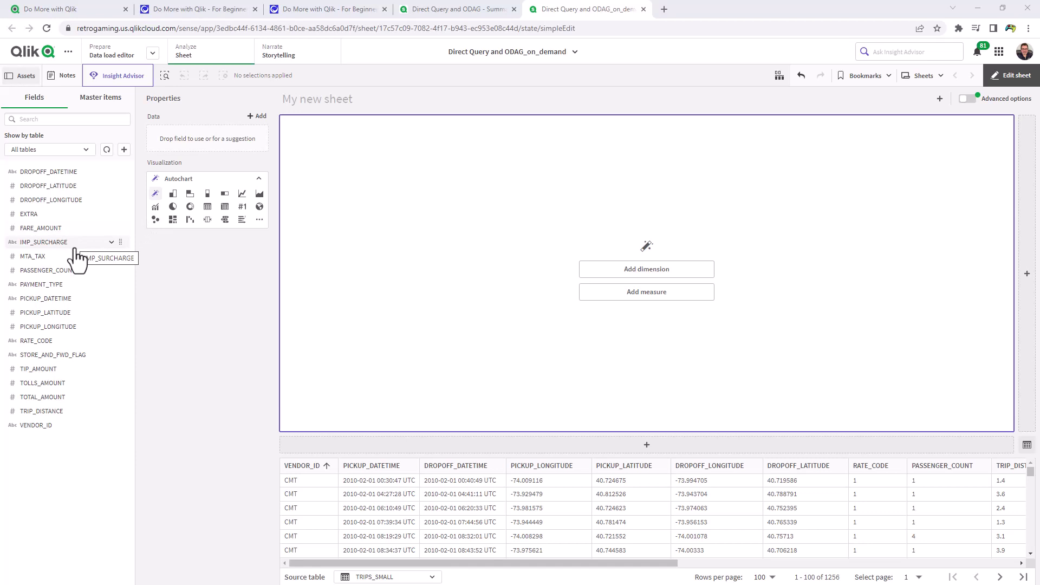
# Drag PICKUP_DATETIME onto the template sheet as a count KPI, then return to the summary app
pyautogui.click(65, 298)
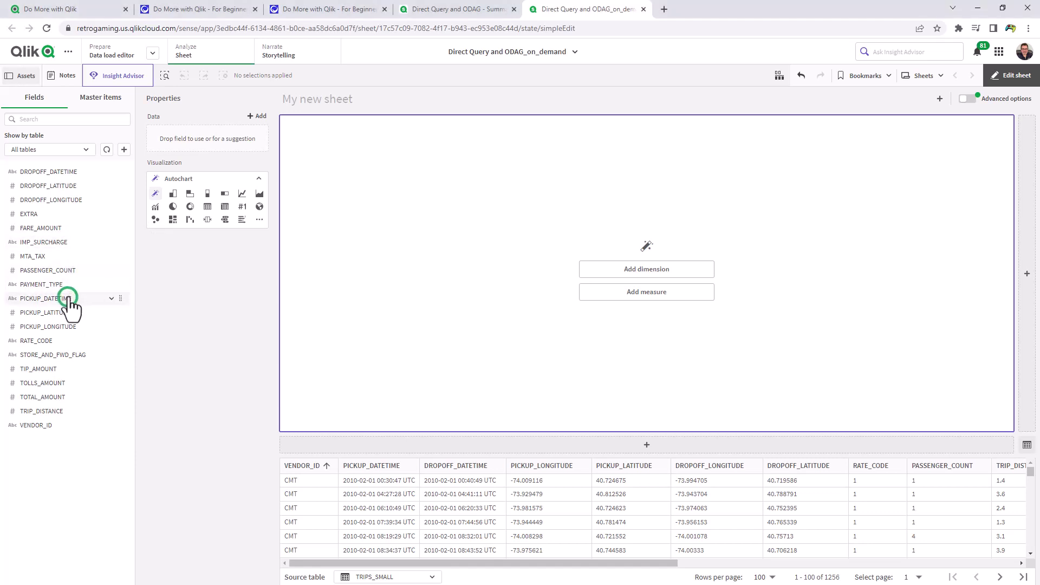
pyautogui.moveTo(45, 299); pyautogui.dragTo(652, 277)
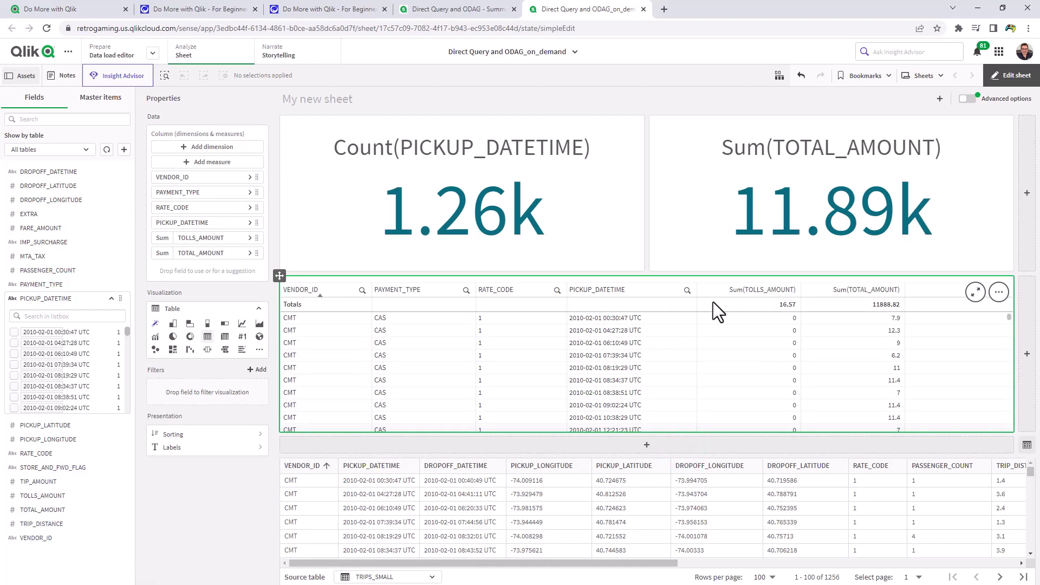
pyautogui.click(459, 9)
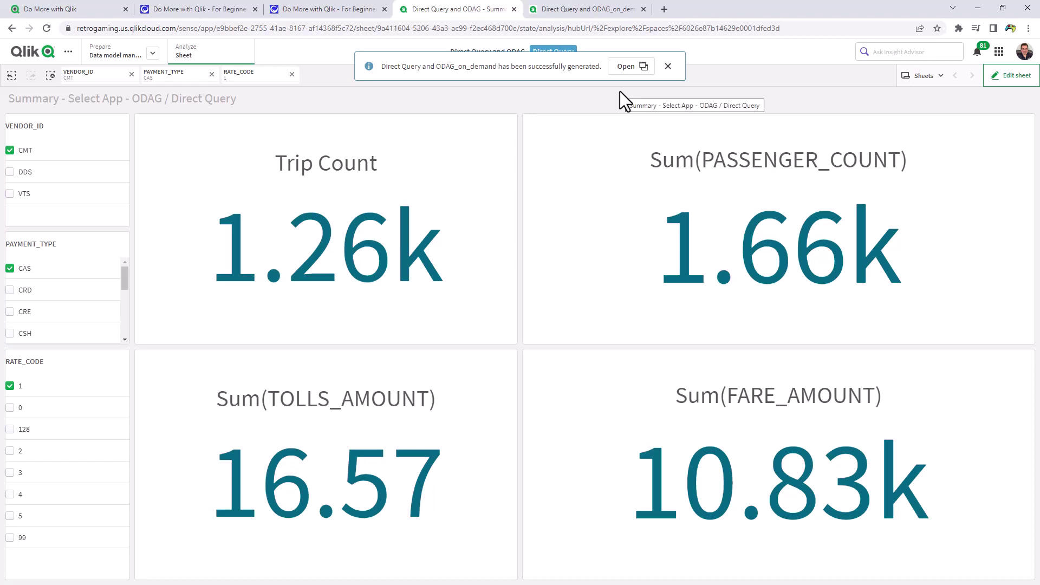
# Clear all selections and start a new app navigation link named 'Detailed Trips APP' while editing the sheet
pyautogui.click(51, 76)
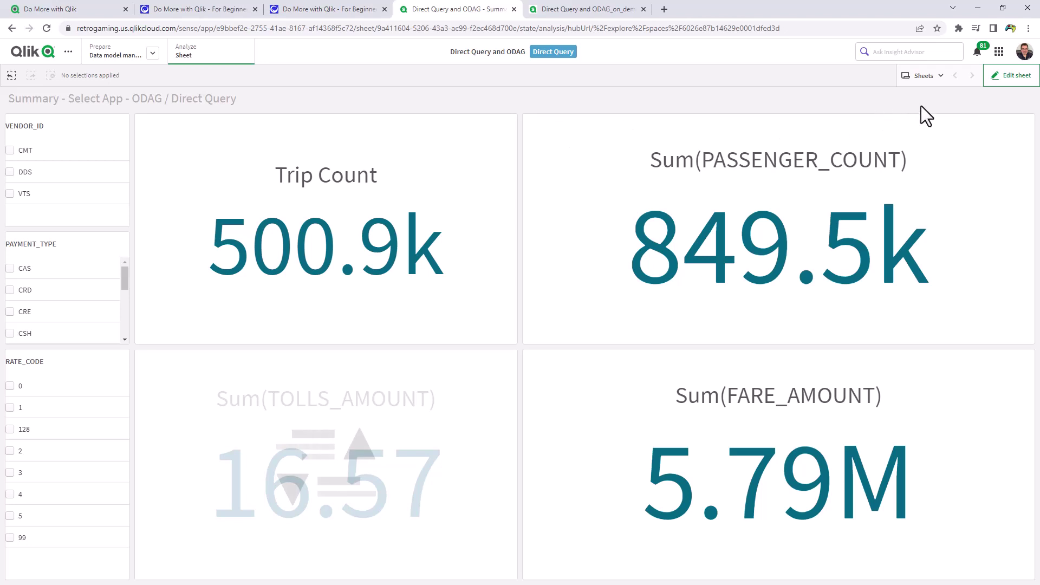
pyautogui.click(1011, 75)
pyautogui.click(611, 142)
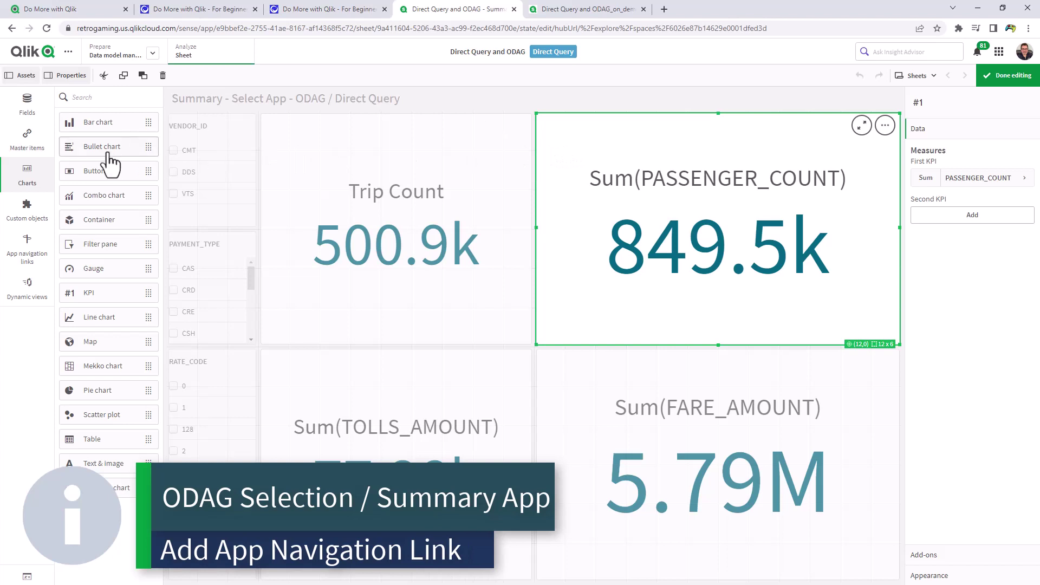
pyautogui.click(26, 243)
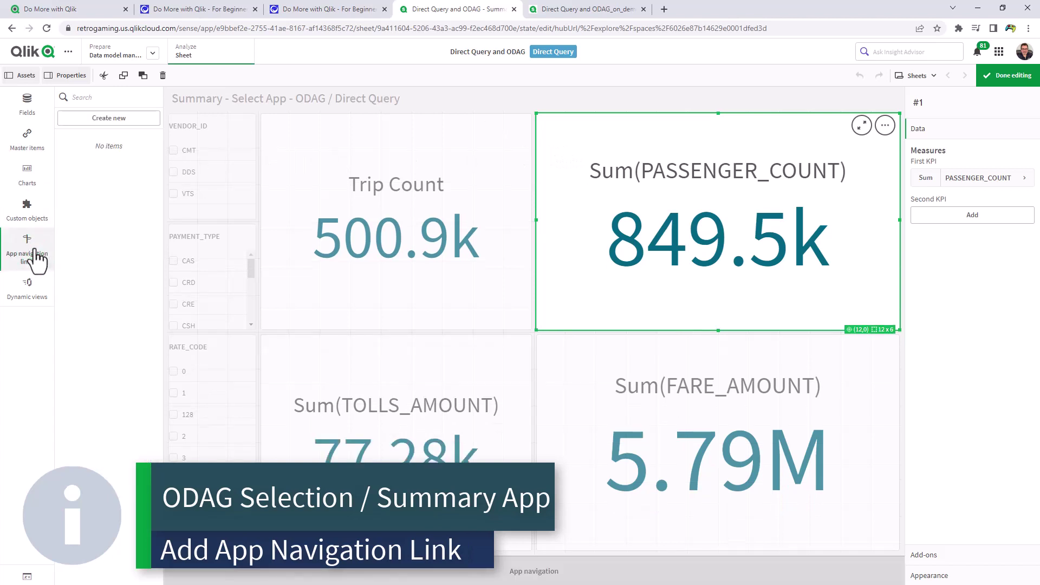
pyautogui.click(109, 118)
pyautogui.write('Detailed Trips APP')
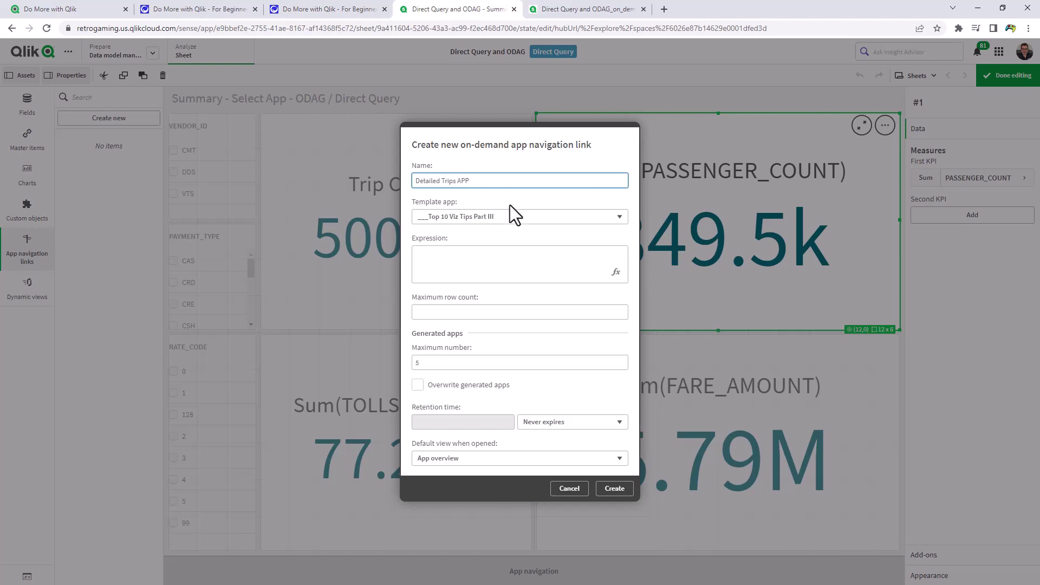
# Use Direct Query and ODAG_on_demand as the link's template app, and open its expression editor
pyautogui.click(510, 217)
pyautogui.moveTo(623, 241); pyautogui.dragTo(624, 294)
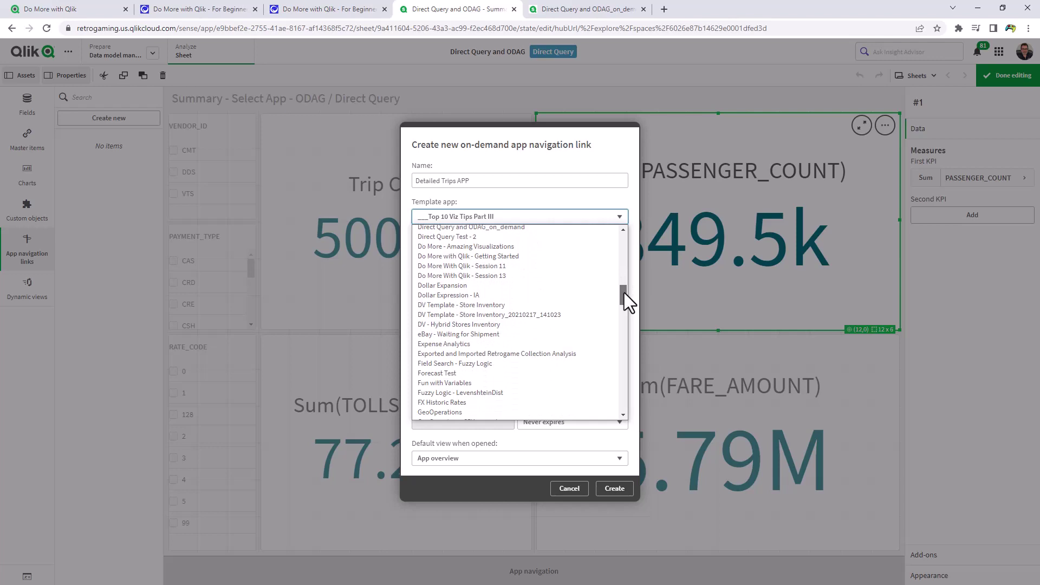
pyautogui.scroll(1, 624, 293)
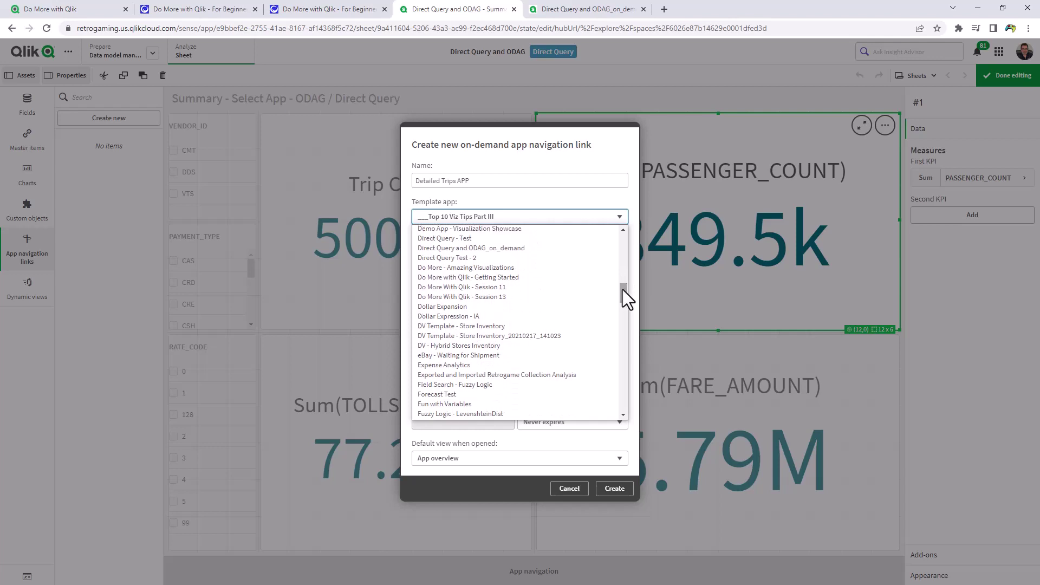
pyautogui.click(537, 247)
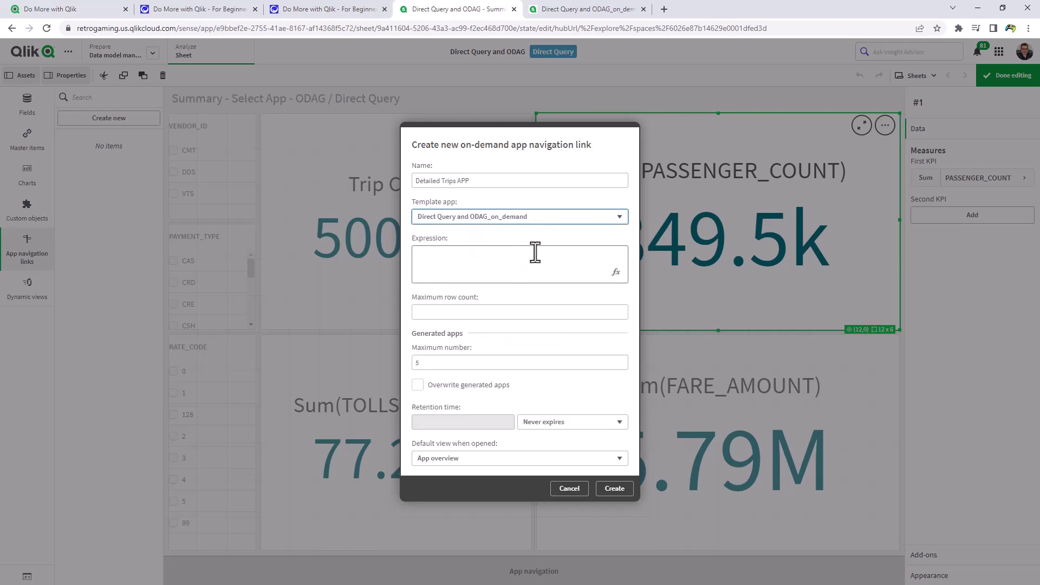
pyautogui.click(459, 266)
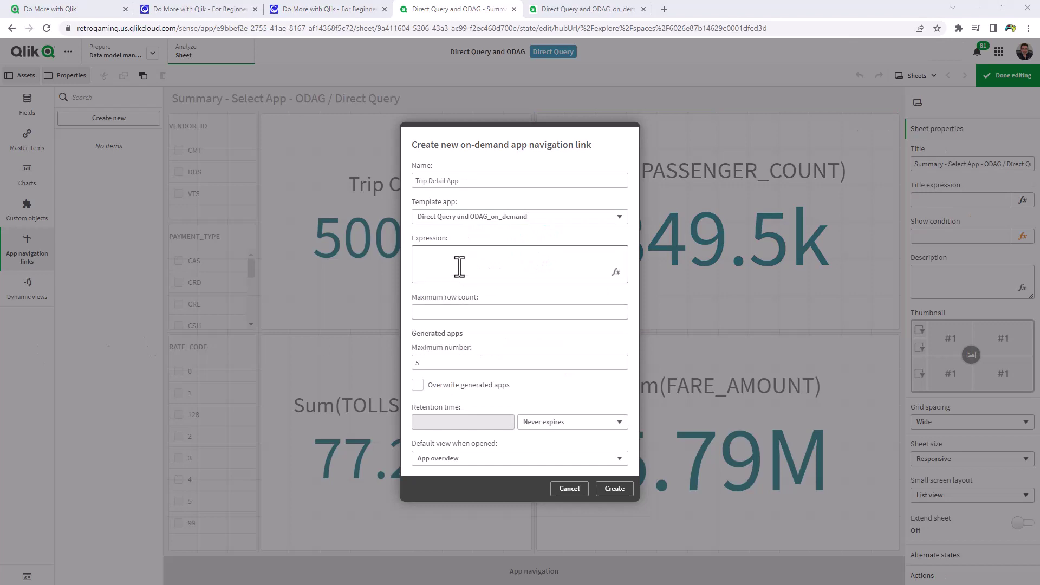
pyautogui.click(459, 267)
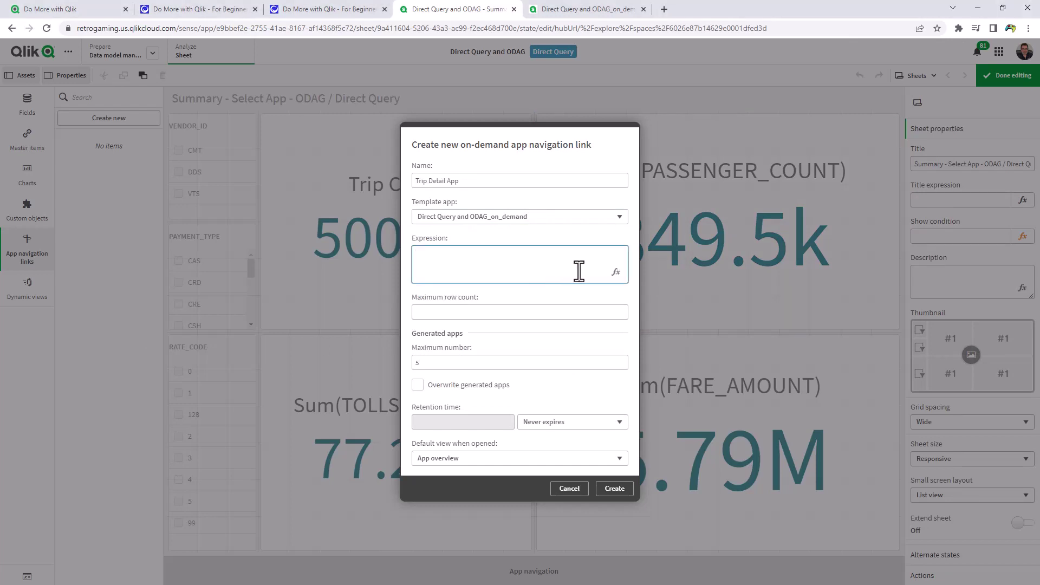
pyautogui.click(616, 271)
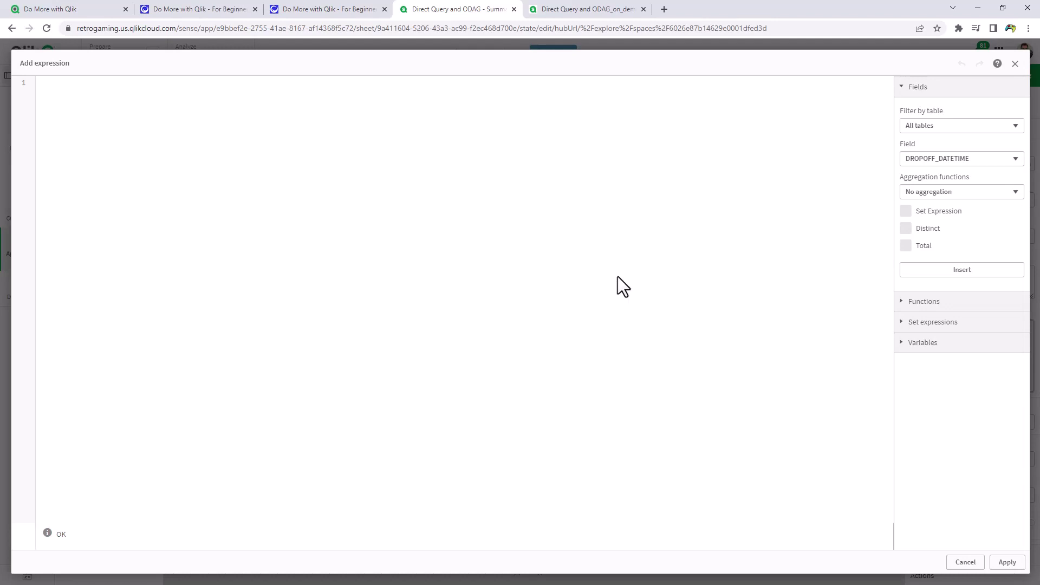
pyautogui.write('count')
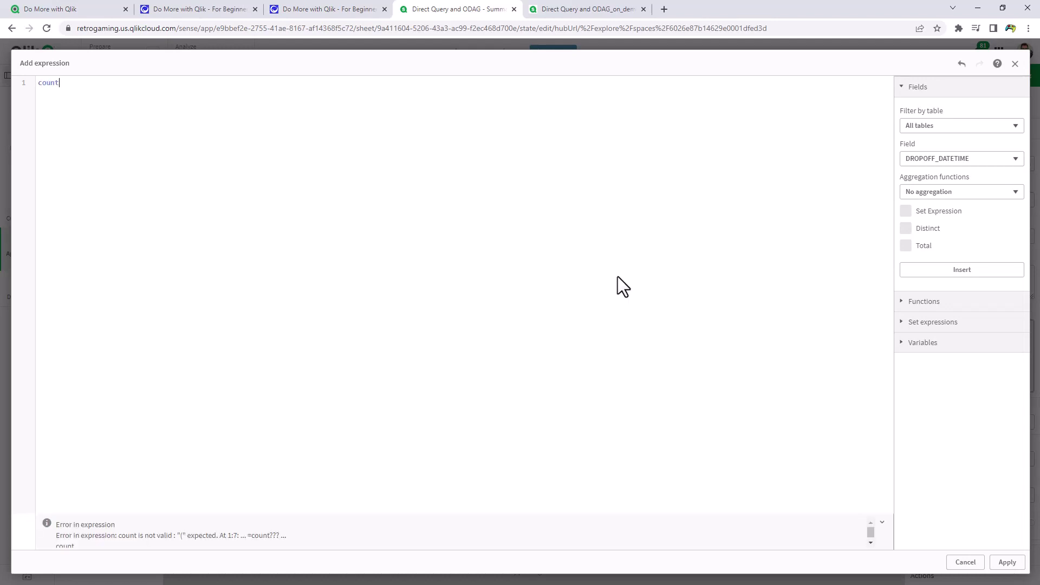
pyautogui.write('(')
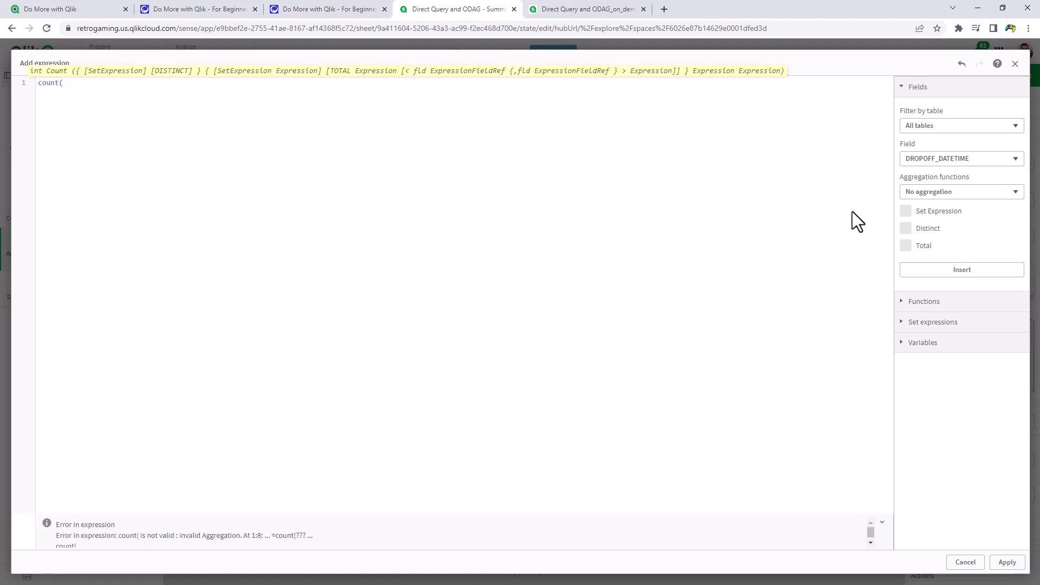
# Build and apply the expression count(PICKUP_DATETIME) by inserting the PICKUP_DATETIME field
pyautogui.click(946, 157)
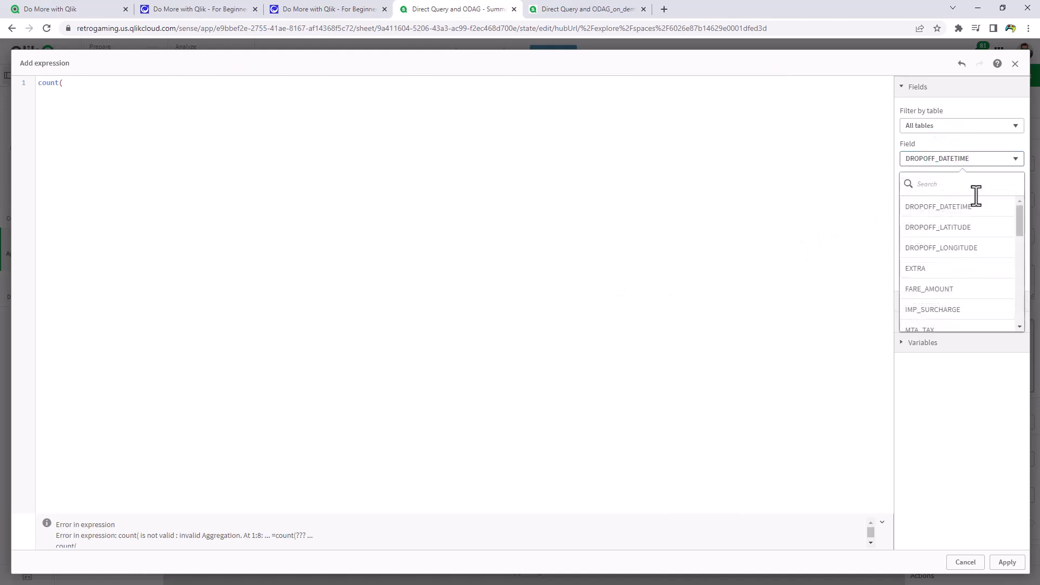
pyautogui.moveTo(1023, 219); pyautogui.dragTo(1026, 244)
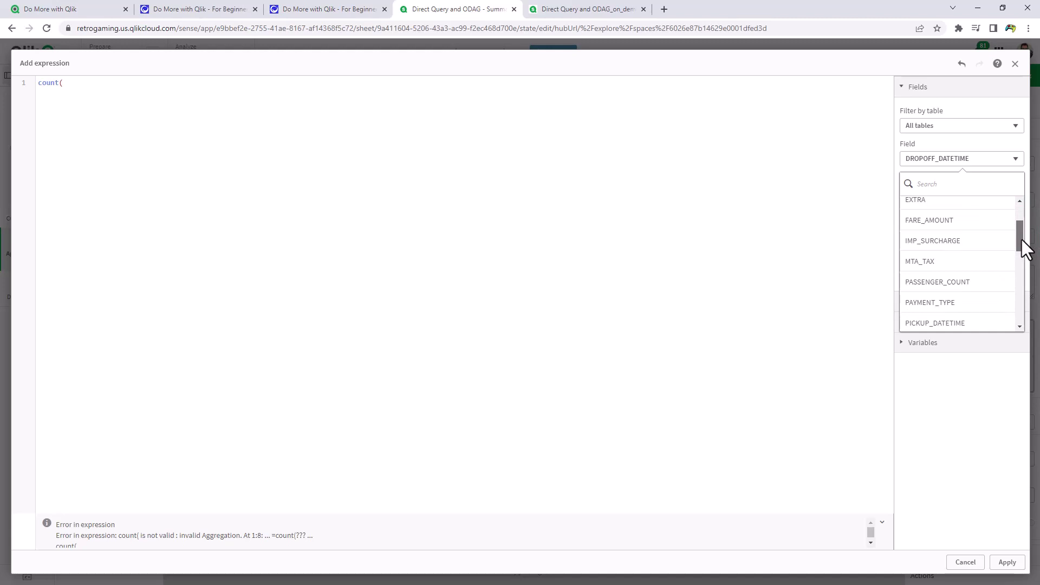
pyautogui.moveTo(1026, 248); pyautogui.dragTo(1026, 260)
pyautogui.click(970, 285)
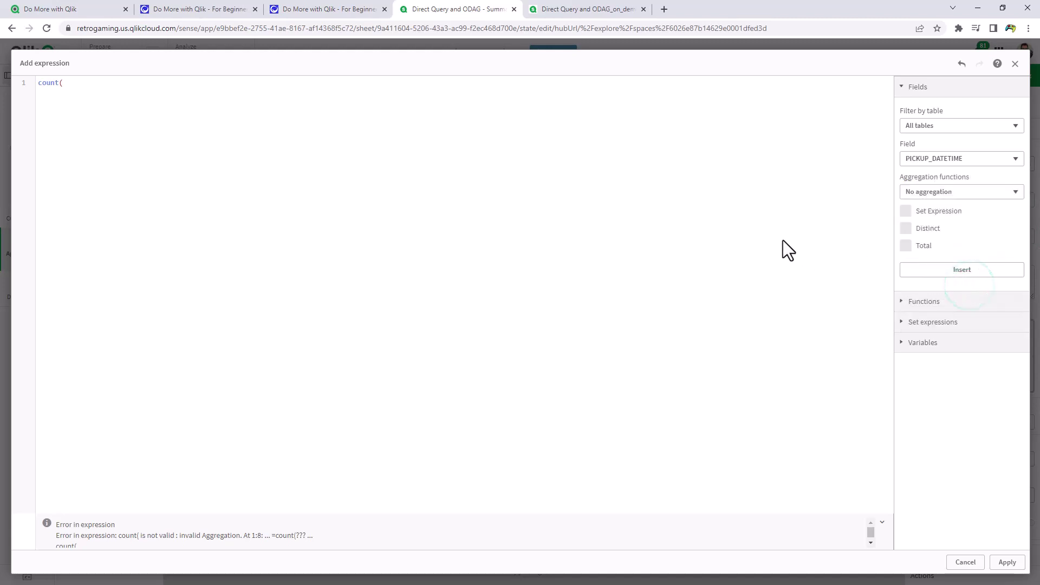
pyautogui.click(961, 268)
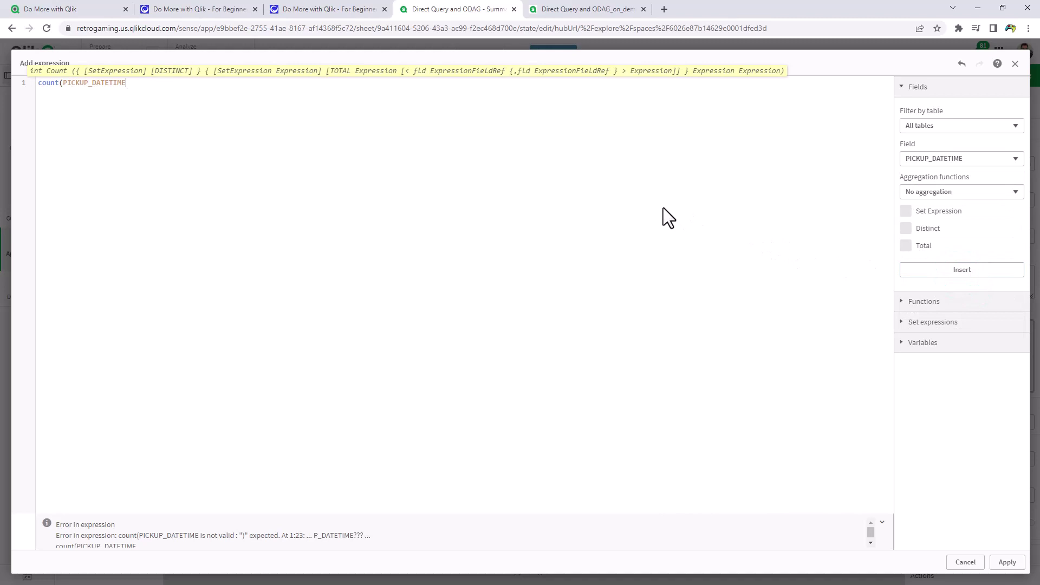
pyautogui.write(')')
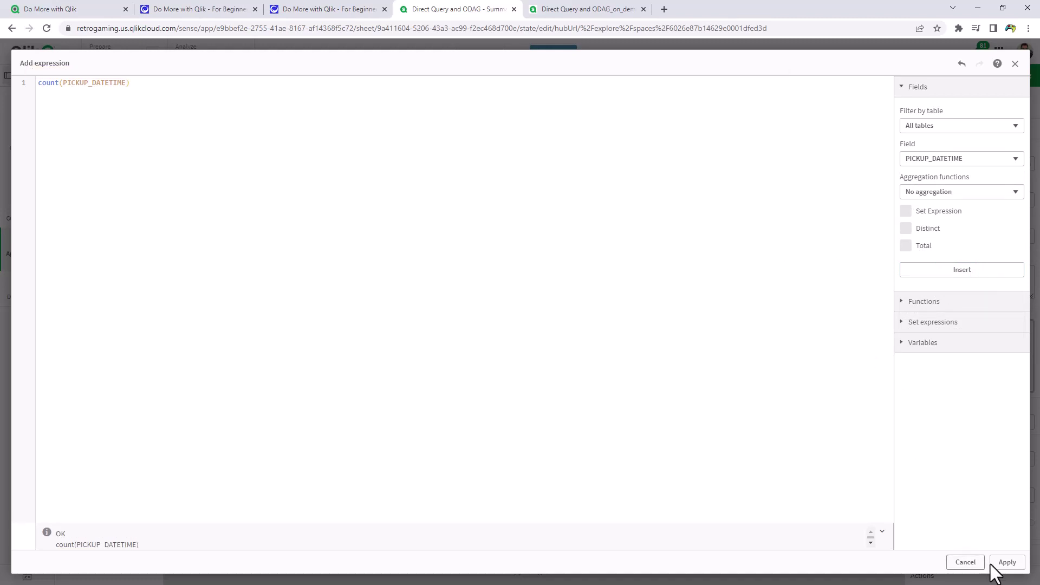
pyautogui.click(1007, 561)
# Create the Trip Detail App link with a 2000-row maximum and add it to the navigation bar
pyautogui.click(475, 312)
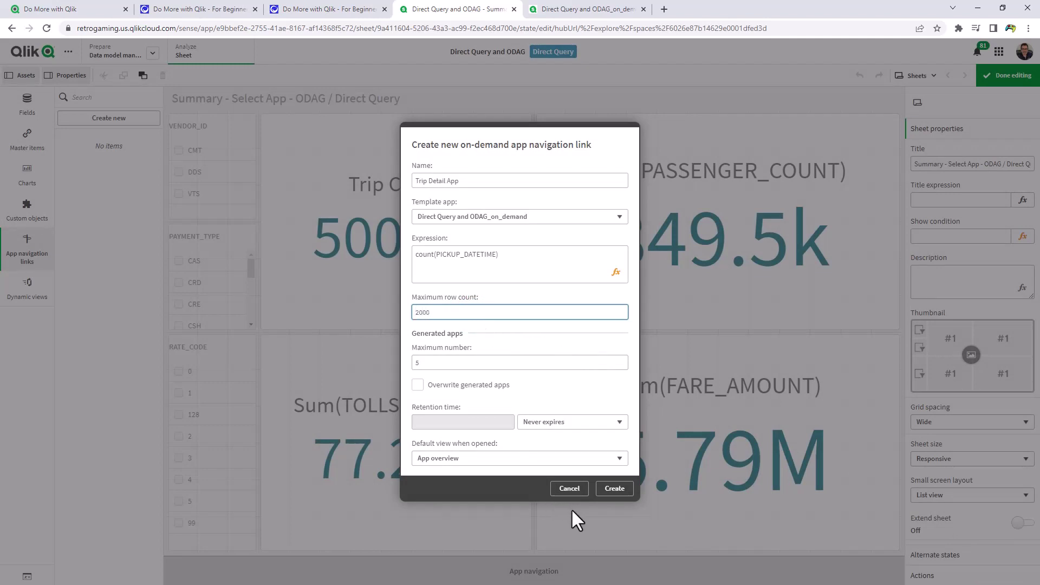
pyautogui.click(614, 489)
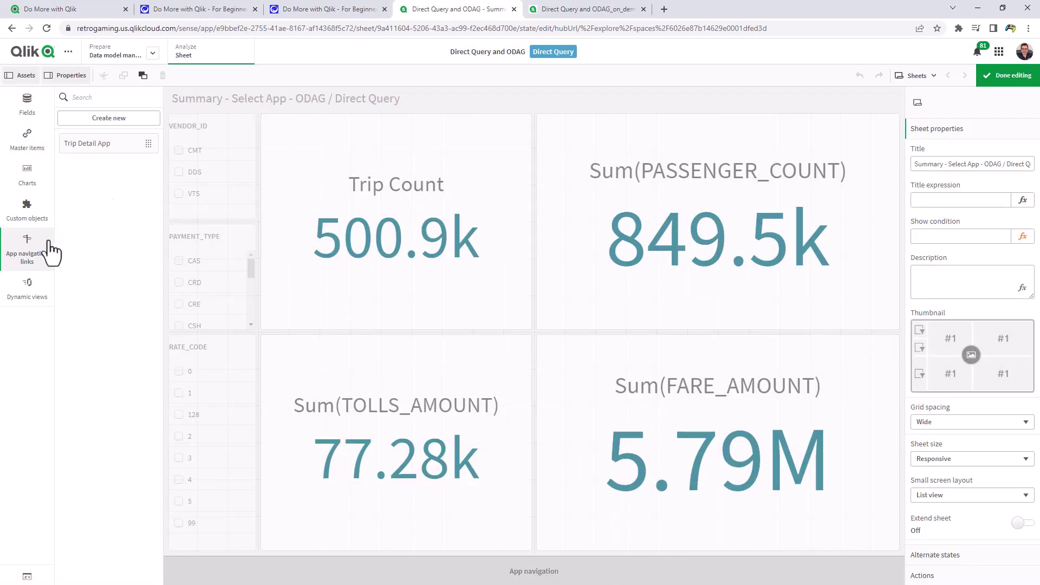
pyautogui.moveTo(97, 144)
pyautogui.mouseDown()
pyautogui.moveTo(246, 496)
pyautogui.moveTo(240, 571)
pyautogui.mouseUp()
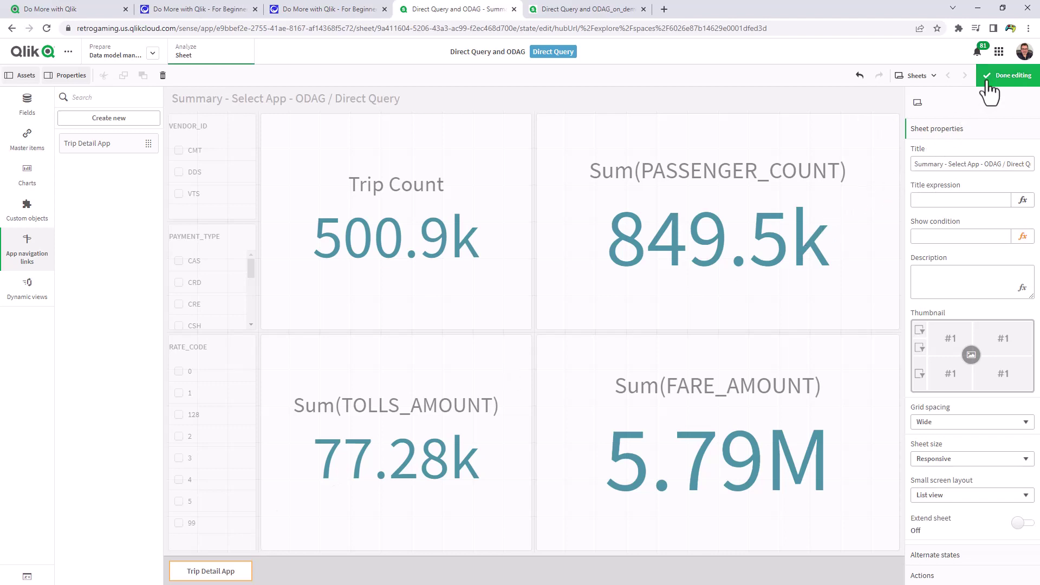
# Finish editing the sheet and confirm vendor DDS in the VENDOR_ID filter pane
pyautogui.click(1006, 75)
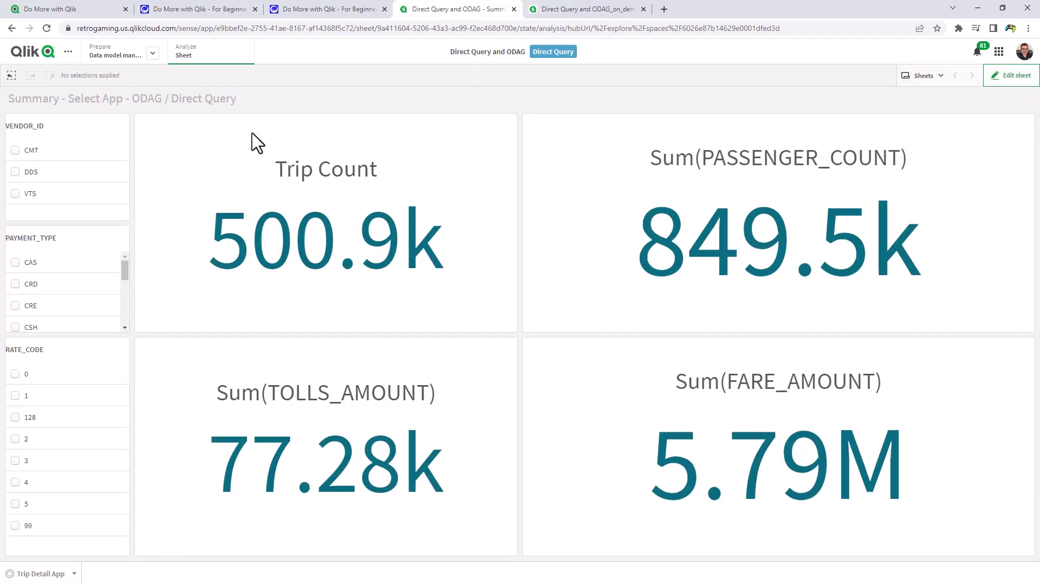
pyautogui.moveTo(65, 171)
pyautogui.click(17, 151)
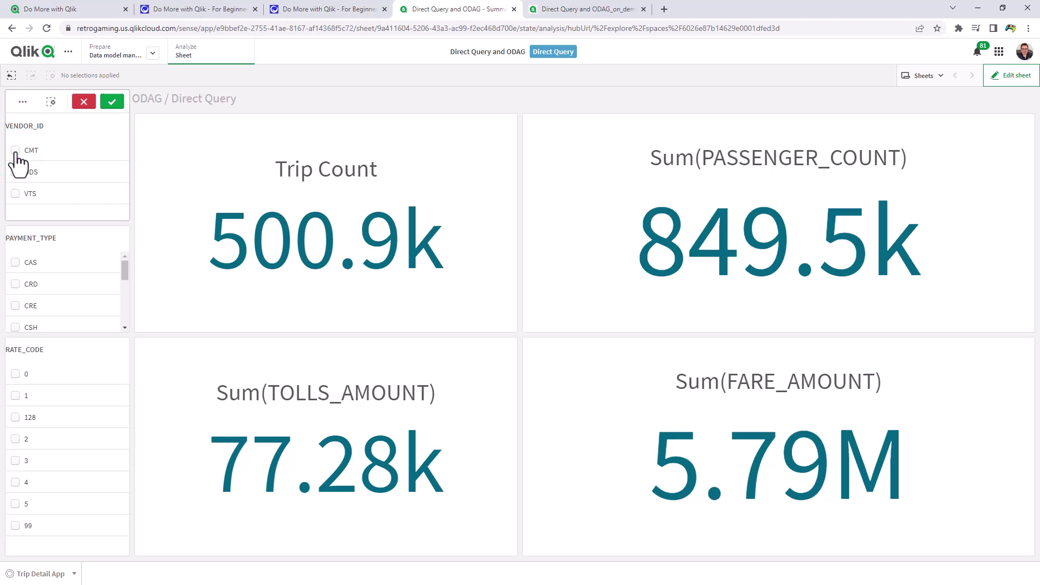
pyautogui.click(17, 173)
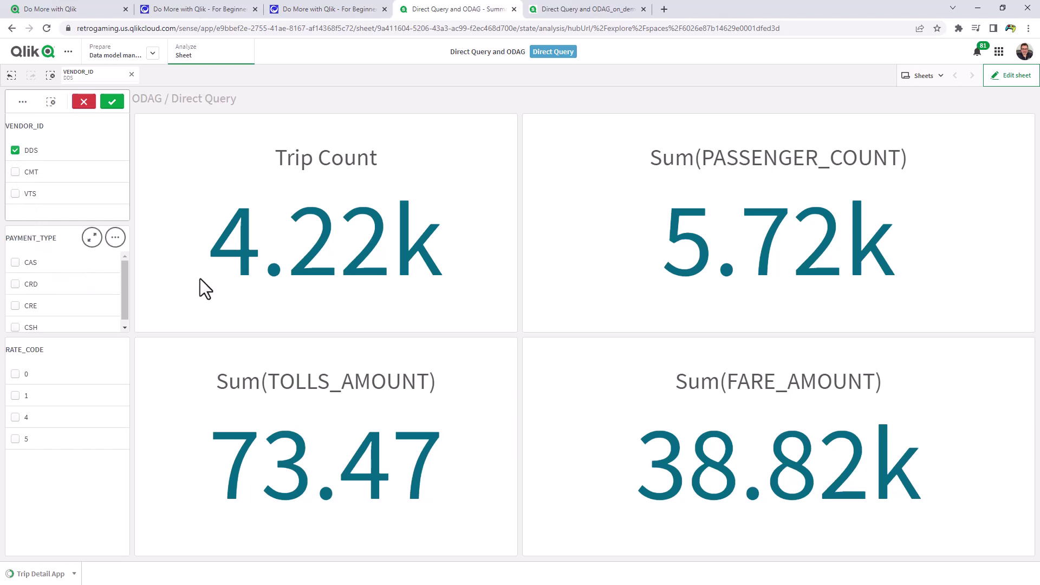
pyautogui.moveTo(293, 200)
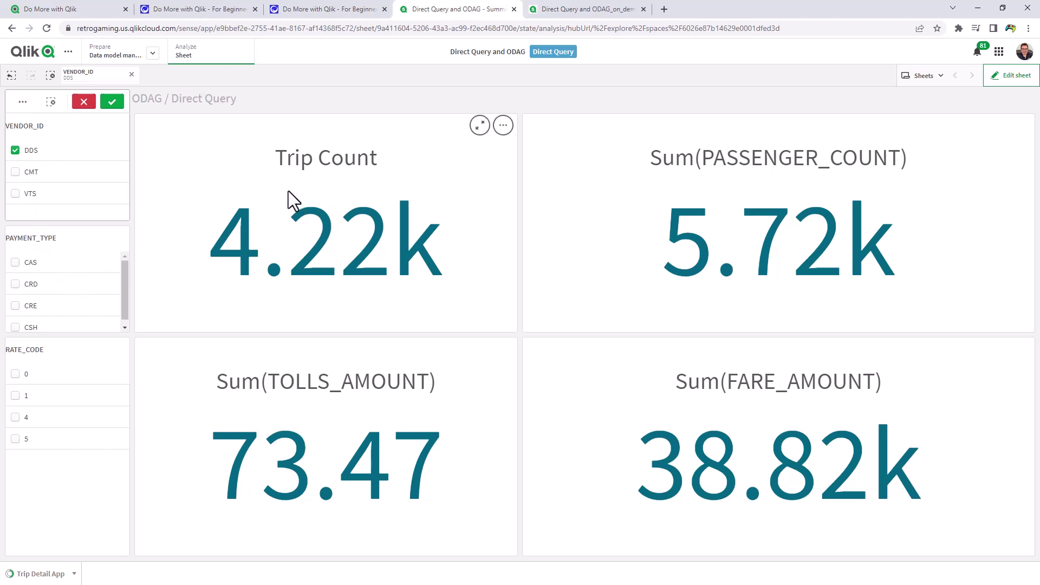
pyautogui.click(15, 150)
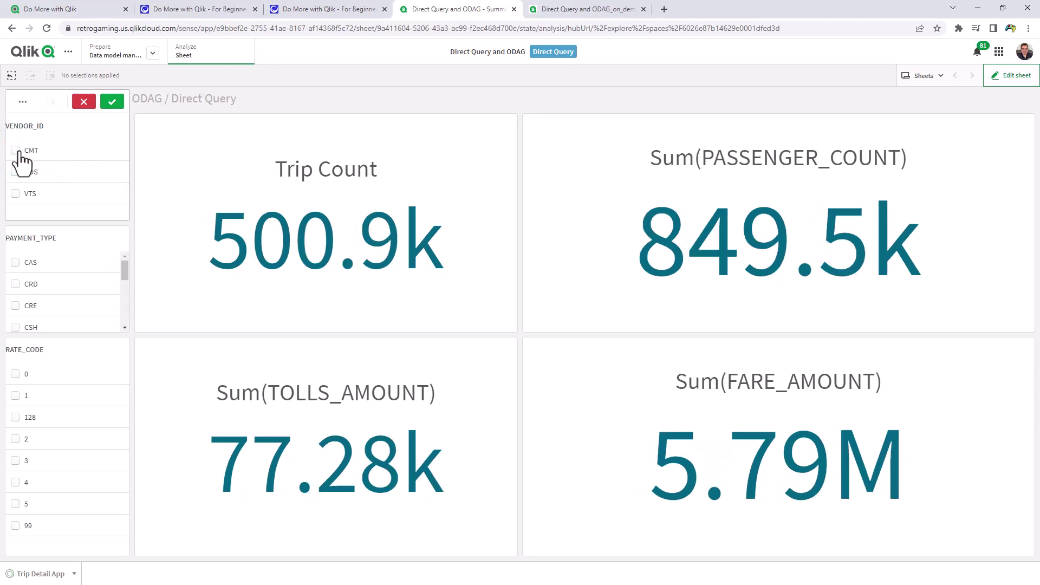
pyautogui.click(16, 172)
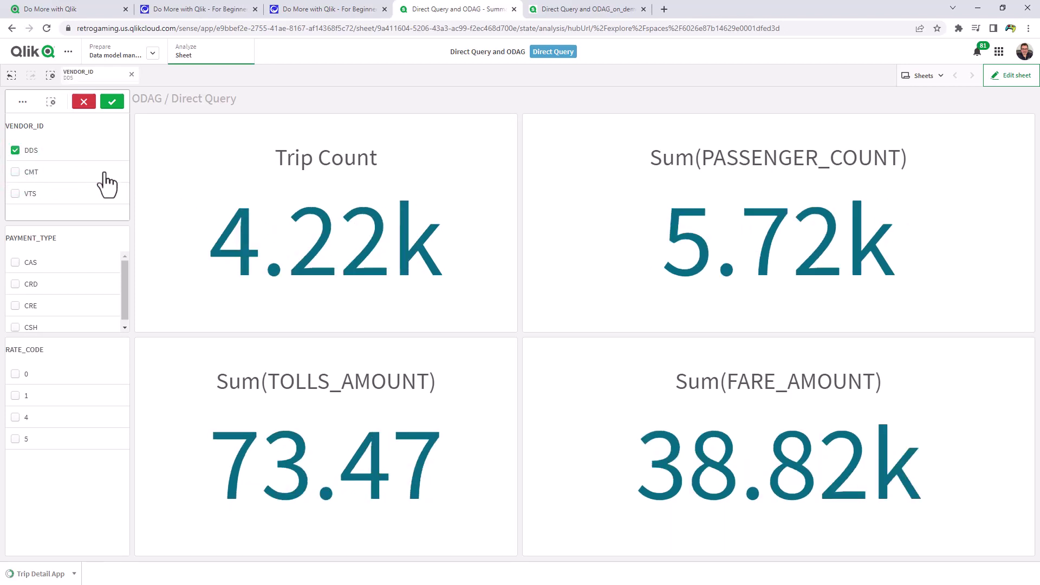
pyautogui.moveTo(59, 270)
pyautogui.click(112, 102)
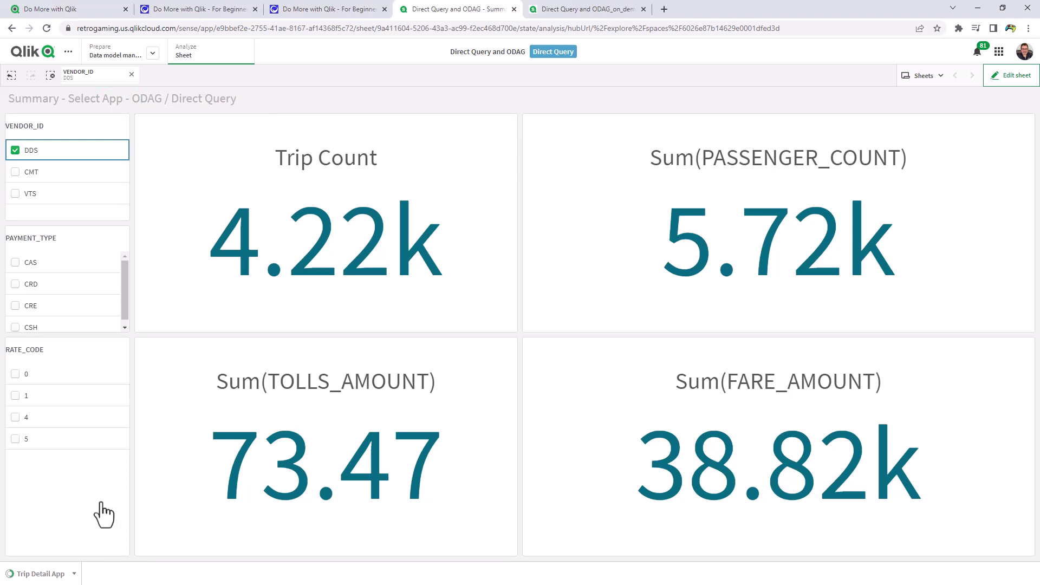
# Check the Trip Detail App generation constraints, then add and confirm payment type CAS
pyautogui.click(41, 575)
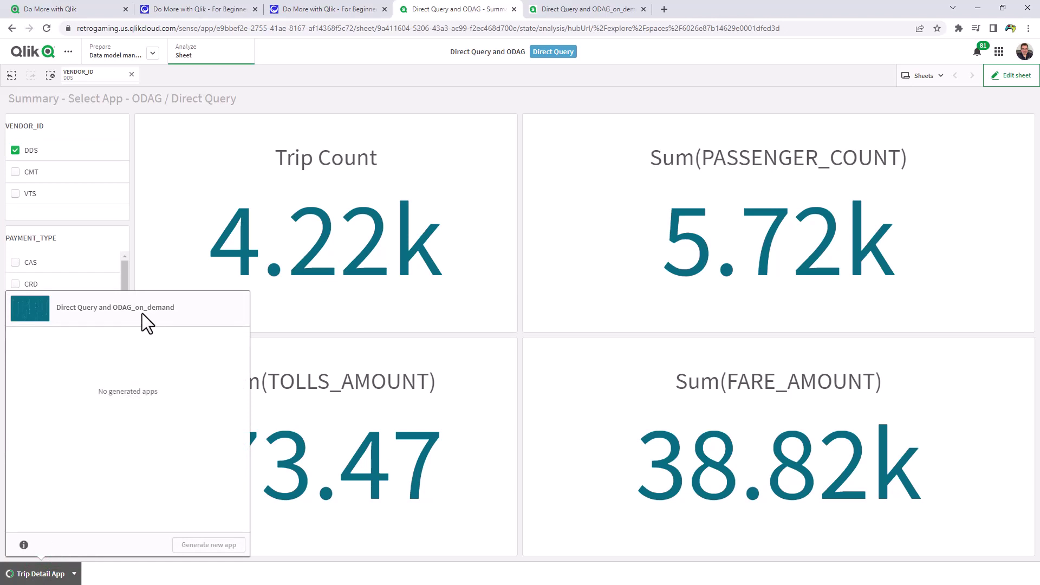
pyautogui.click(24, 545)
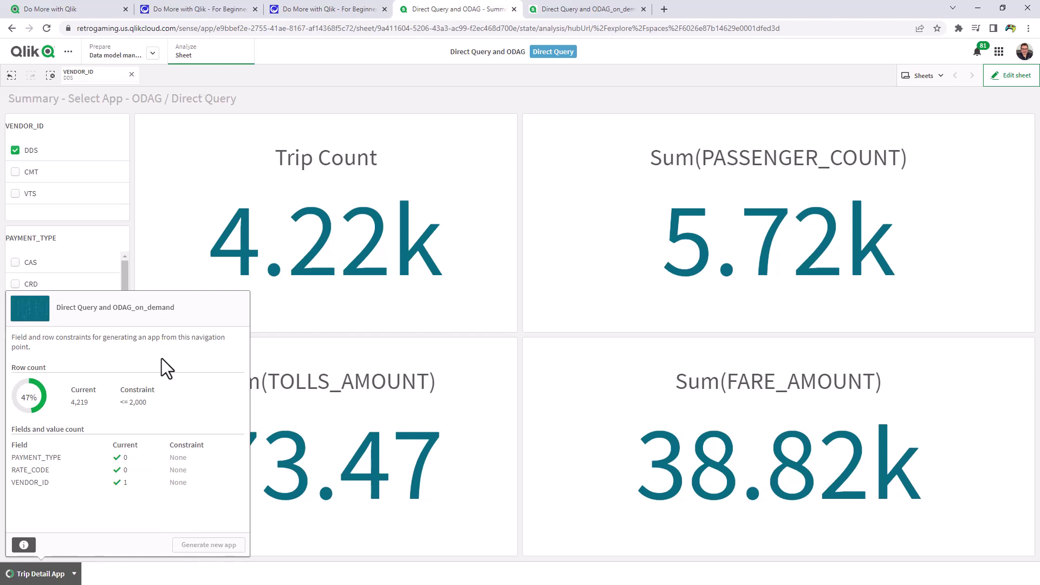
pyautogui.click(128, 254)
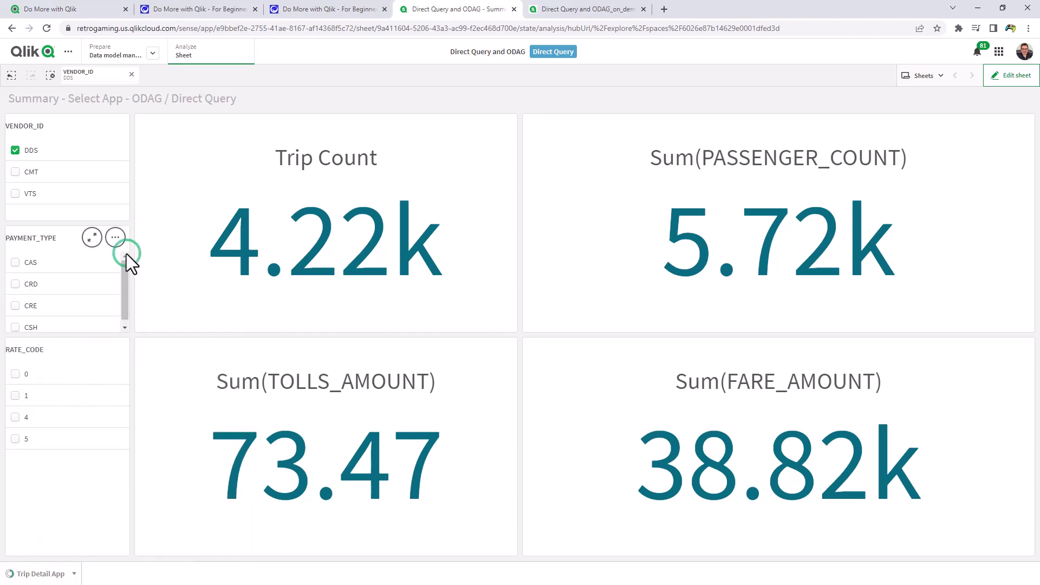
pyautogui.click(17, 263)
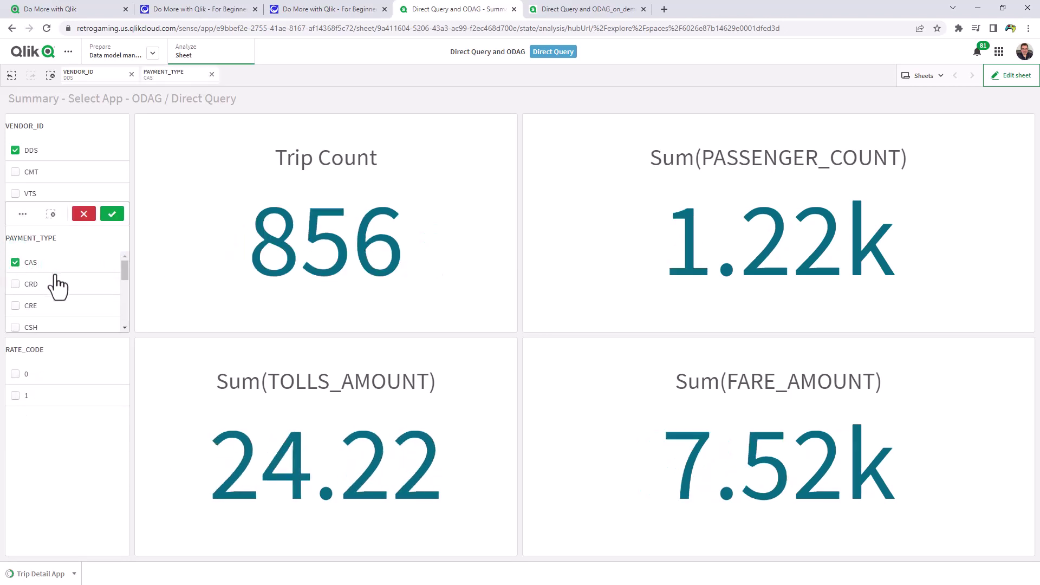
pyautogui.click(111, 214)
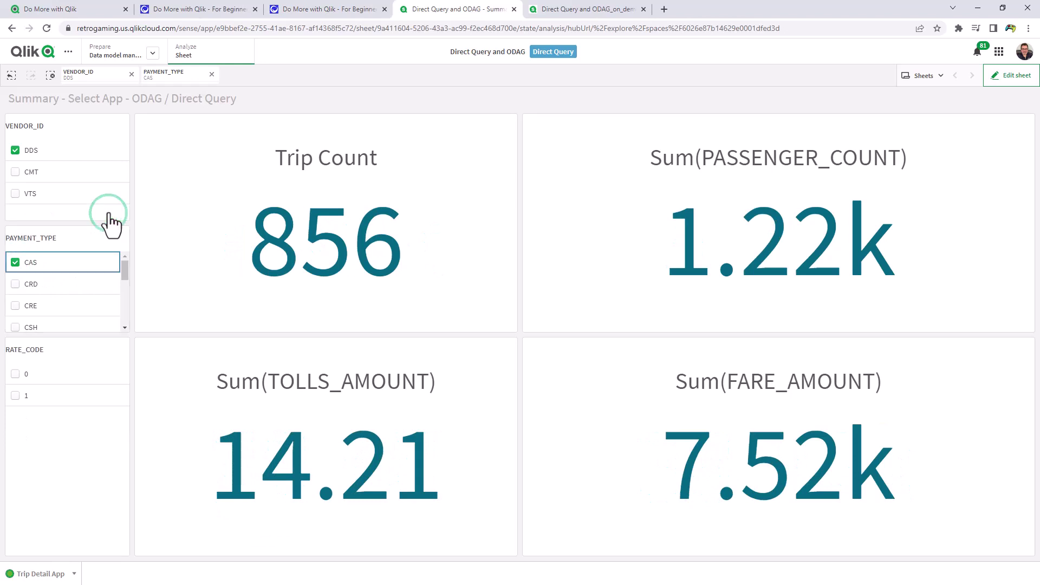
# Generate a new Trip Detail App from the DDS/CAS selections and review its selections and load progress
pyautogui.click(35, 577)
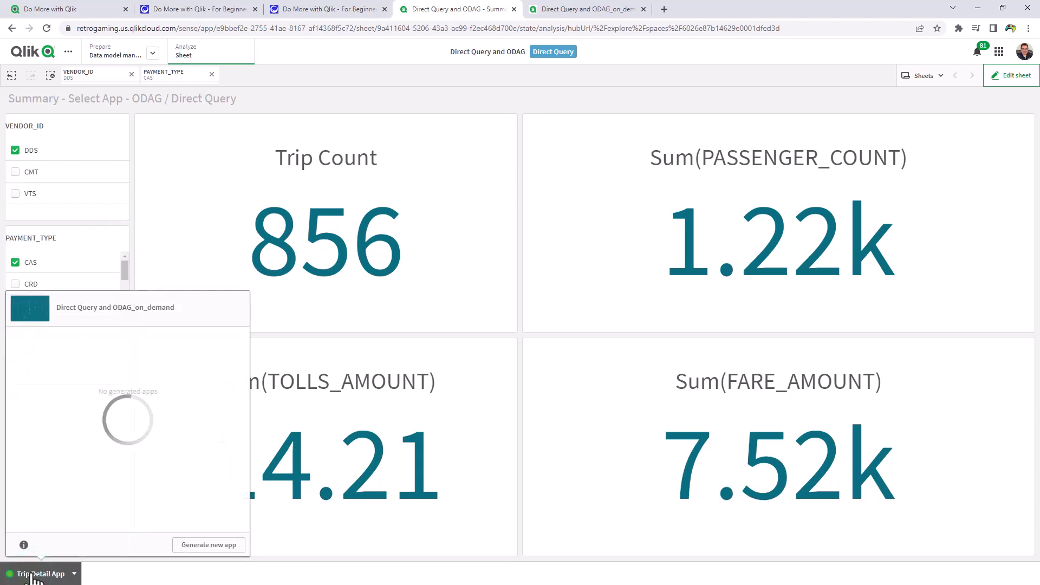
pyautogui.click(24, 544)
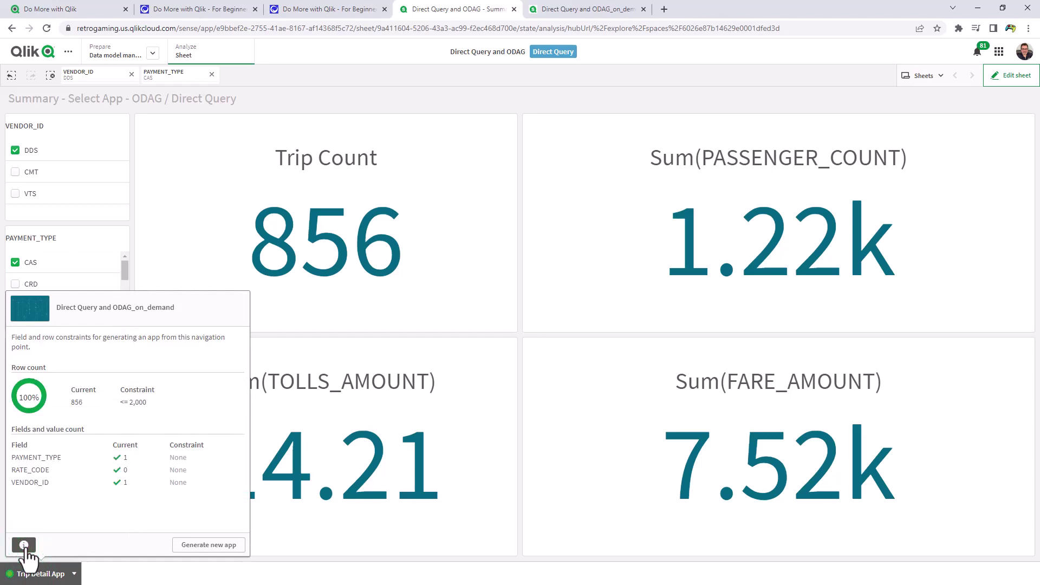
pyautogui.click(208, 545)
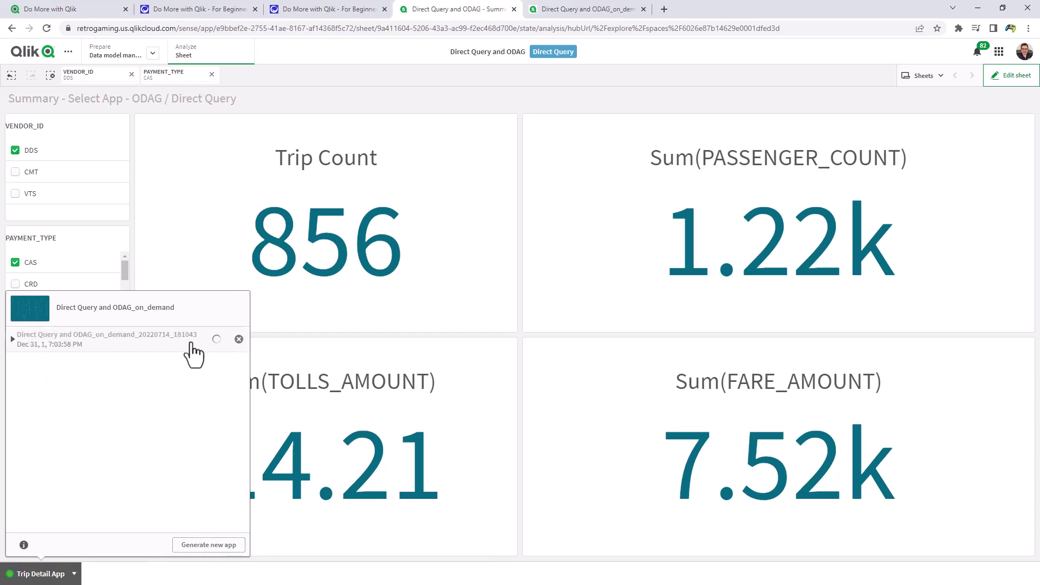
pyautogui.click(13, 338)
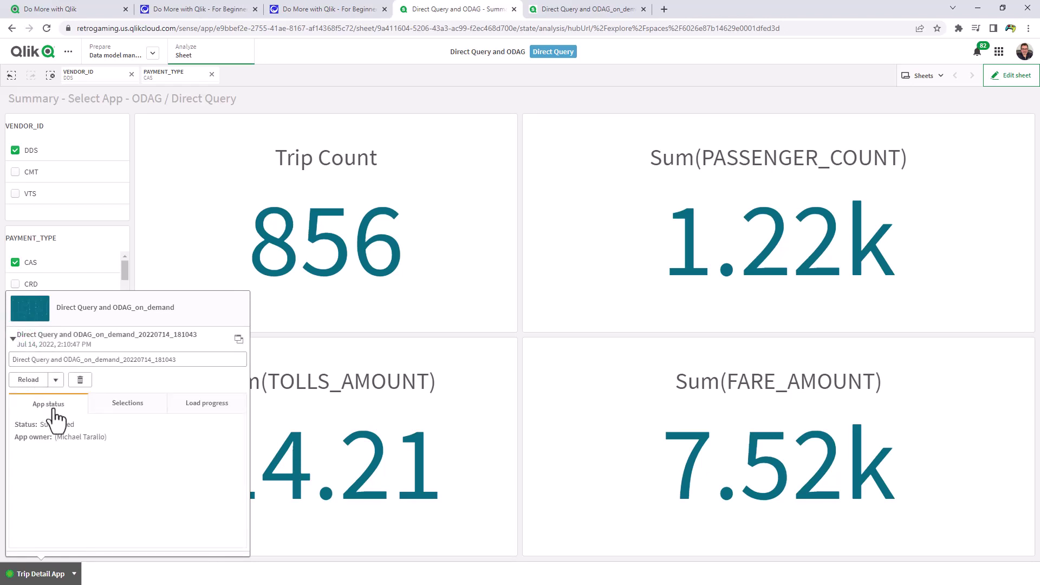
pyautogui.click(114, 406)
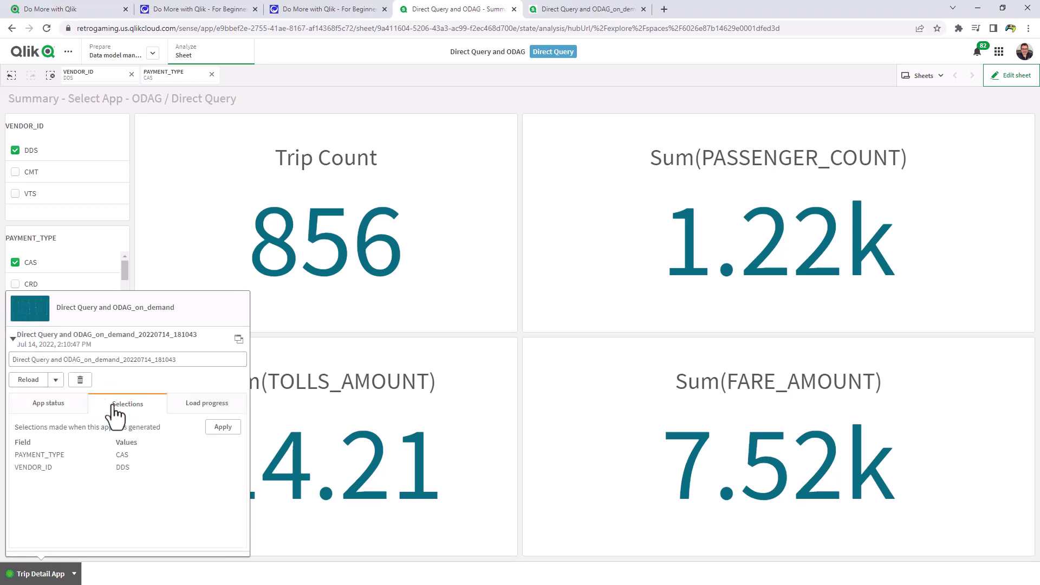
pyautogui.click(189, 407)
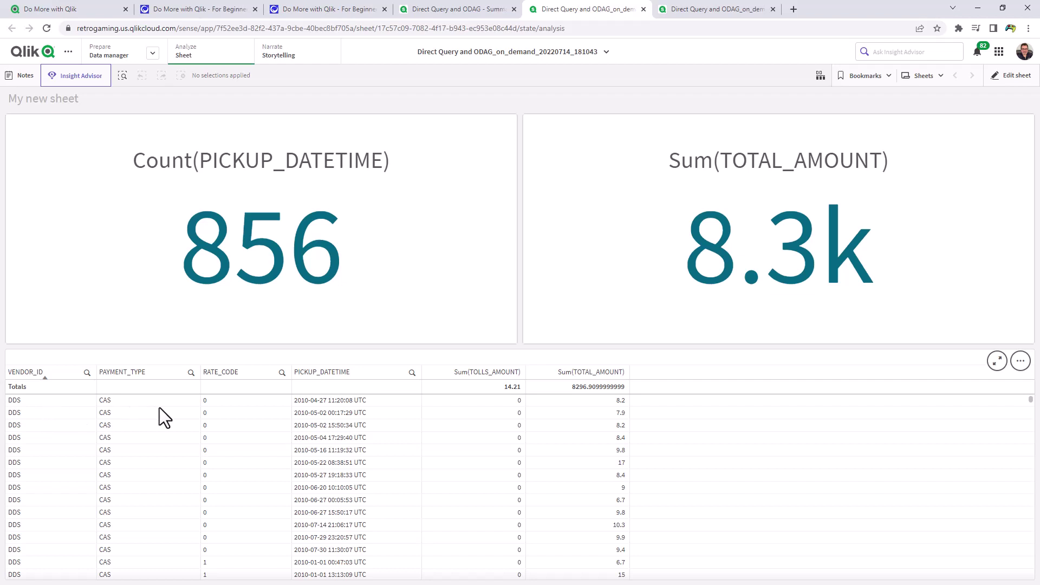
pyautogui.scroll(-5, 293, 443)
pyautogui.scroll(-5, 220, 439)
pyautogui.scroll(3, 225, 435)
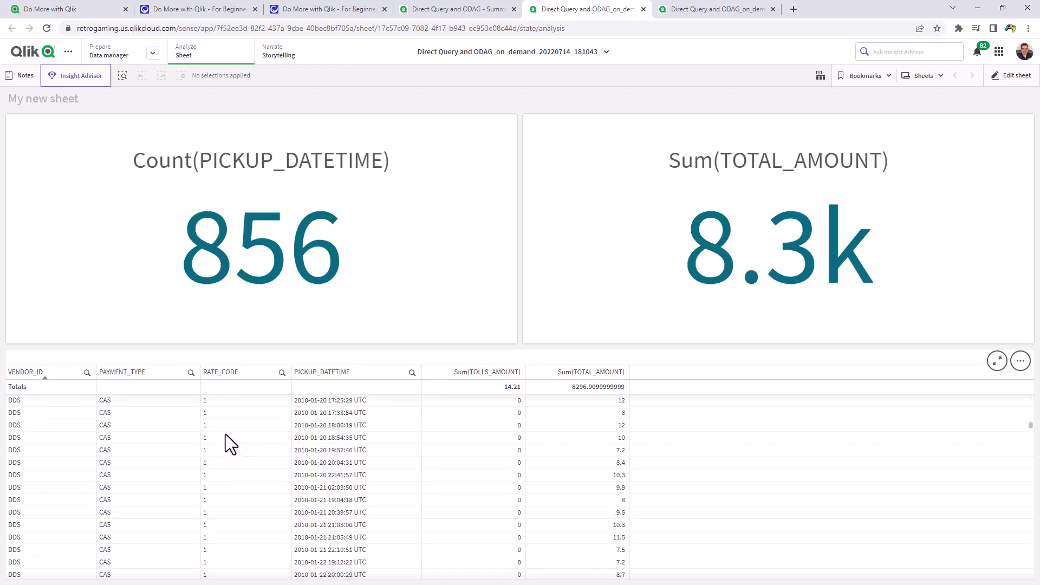
pyautogui.scroll(3, 232, 434)
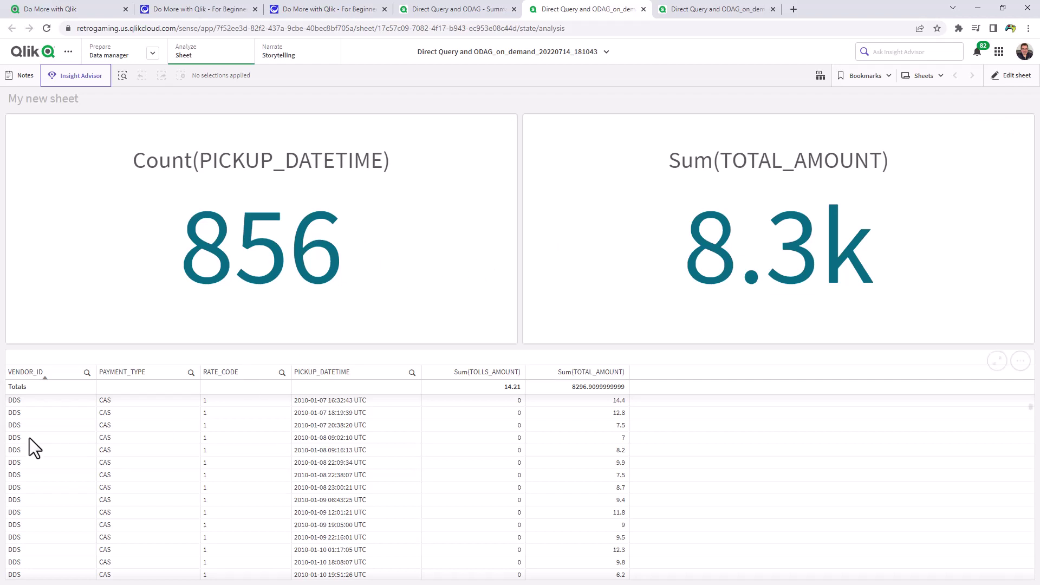
# Open and close smart search on the generated app's 856-trip detail sheet
pyautogui.click(123, 75)
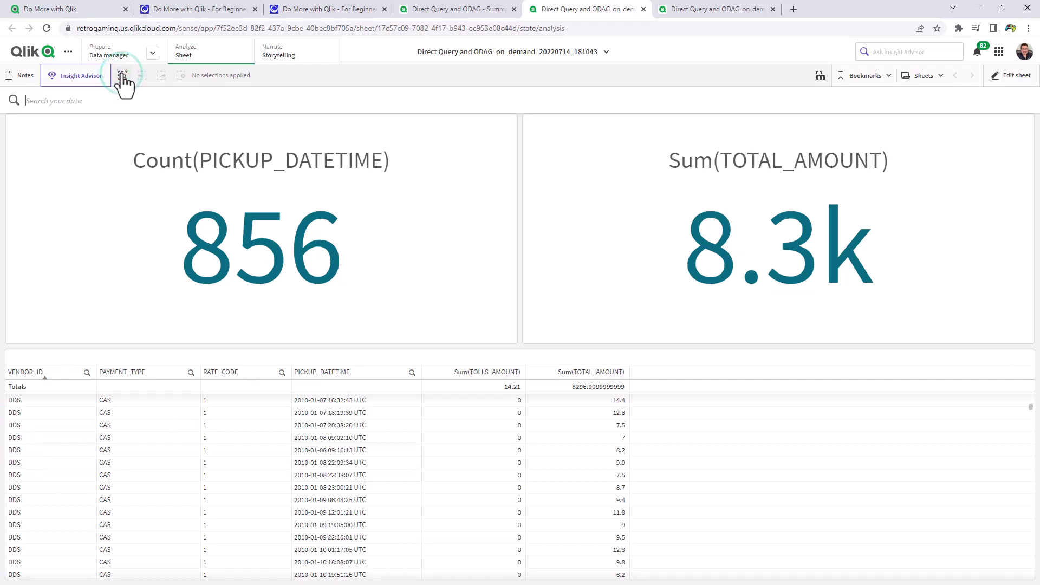
pyautogui.click(545, 199)
pyautogui.click(732, 417)
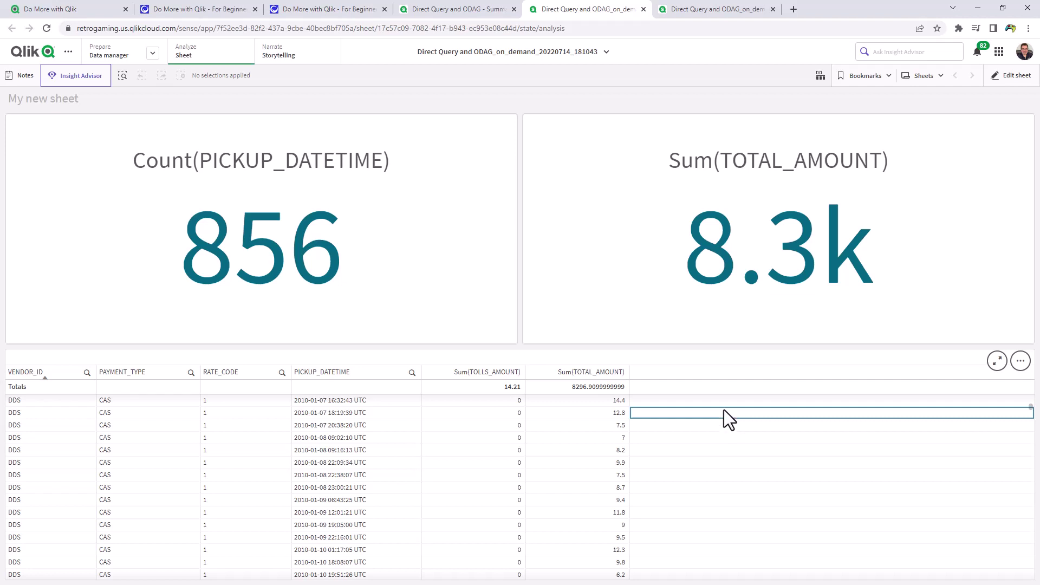
# Close the generated app and clear the VENDOR_ID and PAYMENT_TYPE selections in the summary app
pyautogui.click(644, 9)
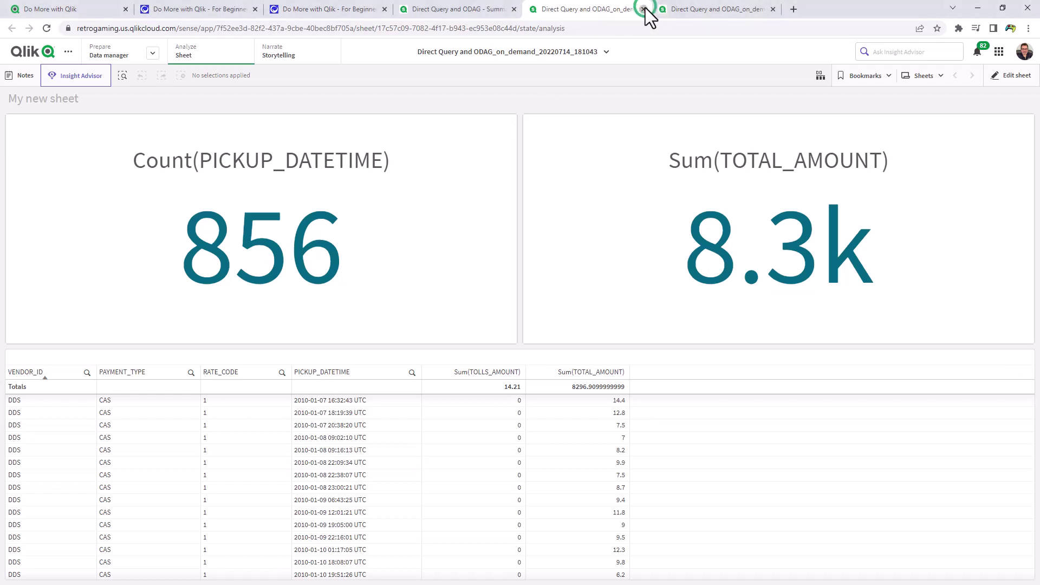
pyautogui.click(197, 220)
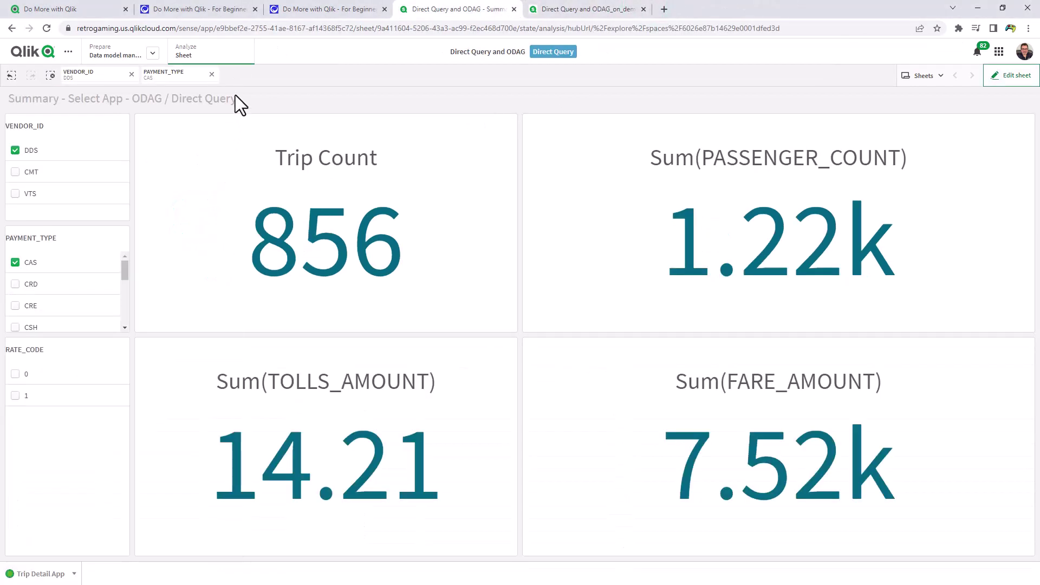
pyautogui.click(175, 73)
pyautogui.click(127, 73)
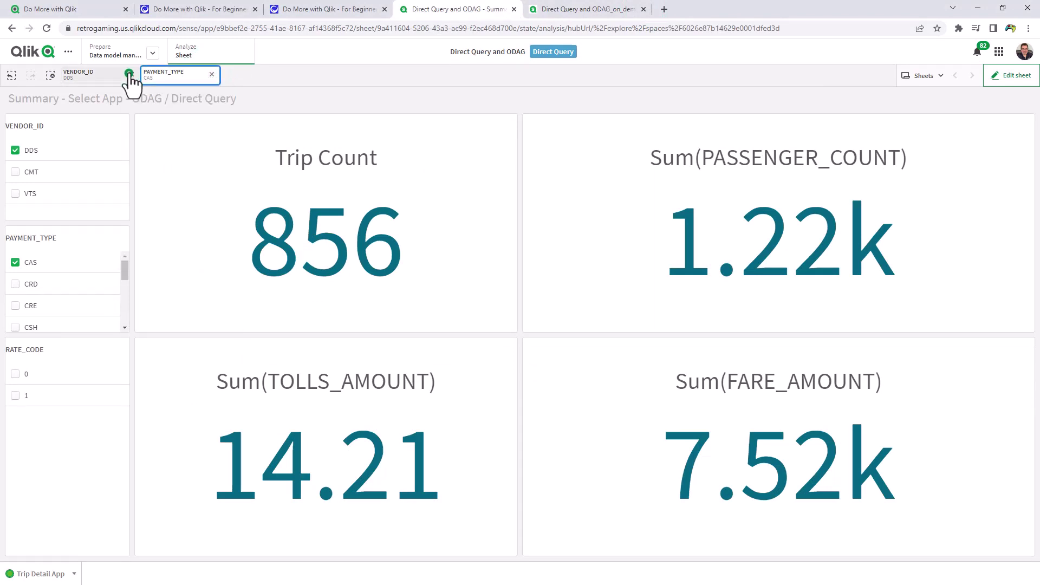
pyautogui.click(132, 79)
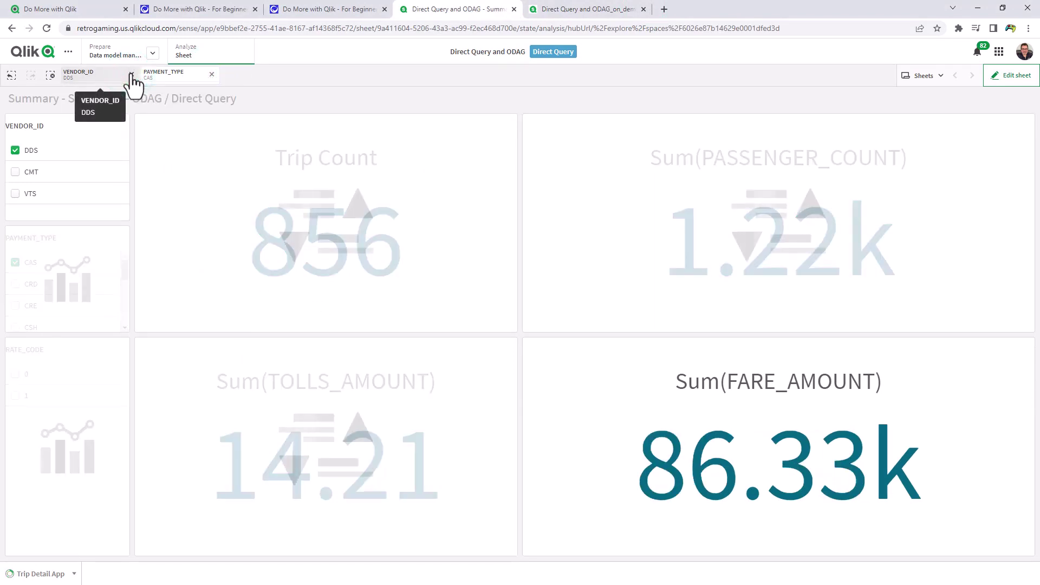
pyautogui.click(132, 77)
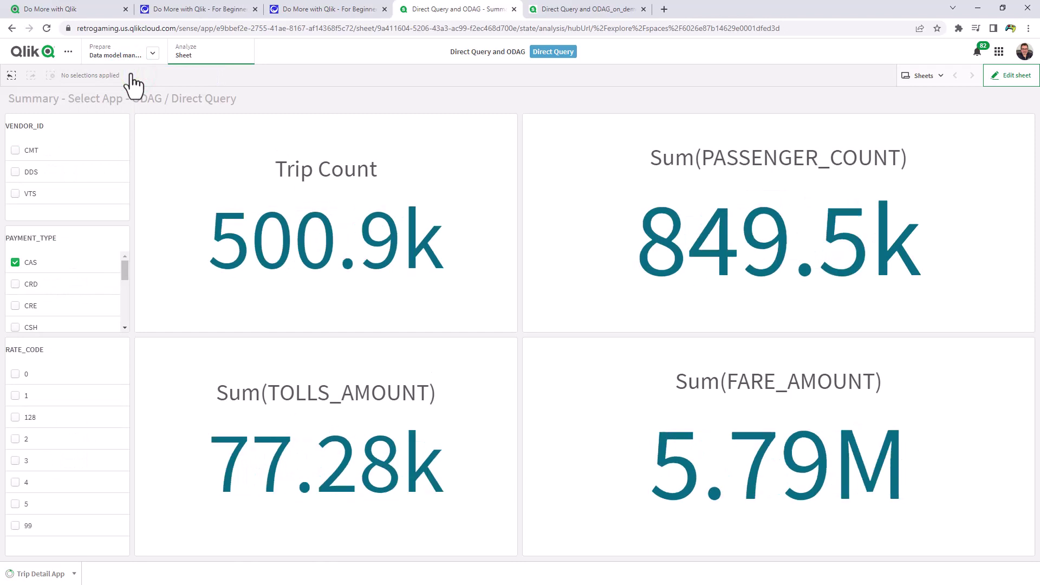
# Narrow the pickup count KPI on the on-demand template sheet
pyautogui.click(583, 9)
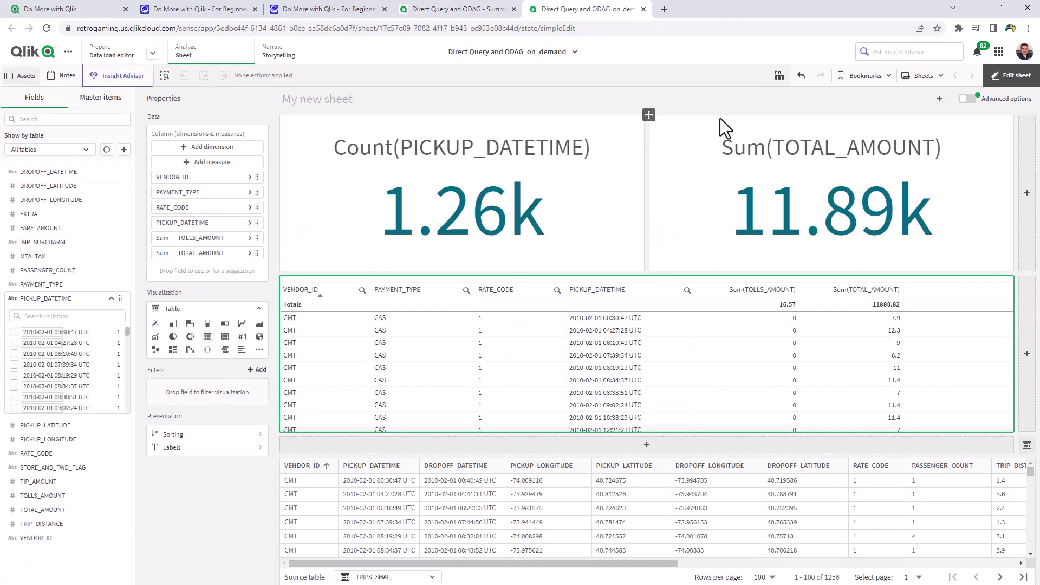
pyautogui.click(289, 171)
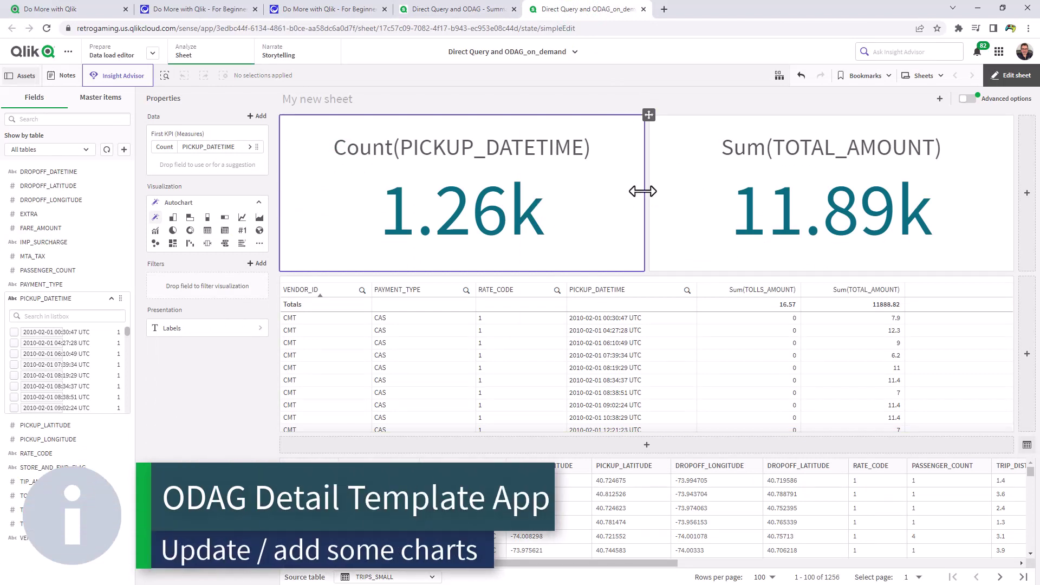
pyautogui.moveTo(644, 193); pyautogui.dragTo(439, 196)
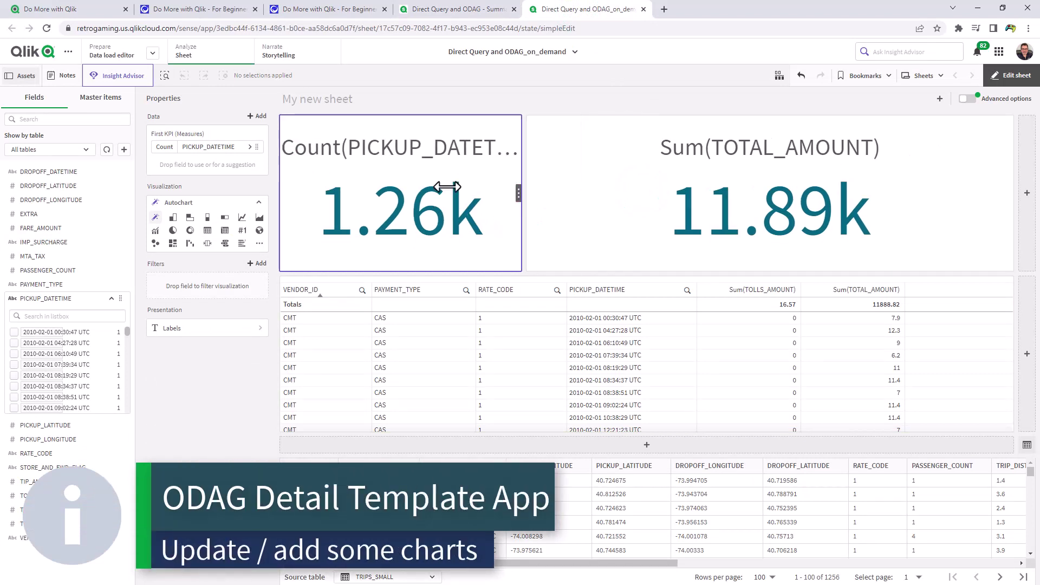
# Add a vertical grouped bar chart of PASSENGER_COUNT by PAYMENT_TYPE in the top row
pyautogui.click(1027, 193)
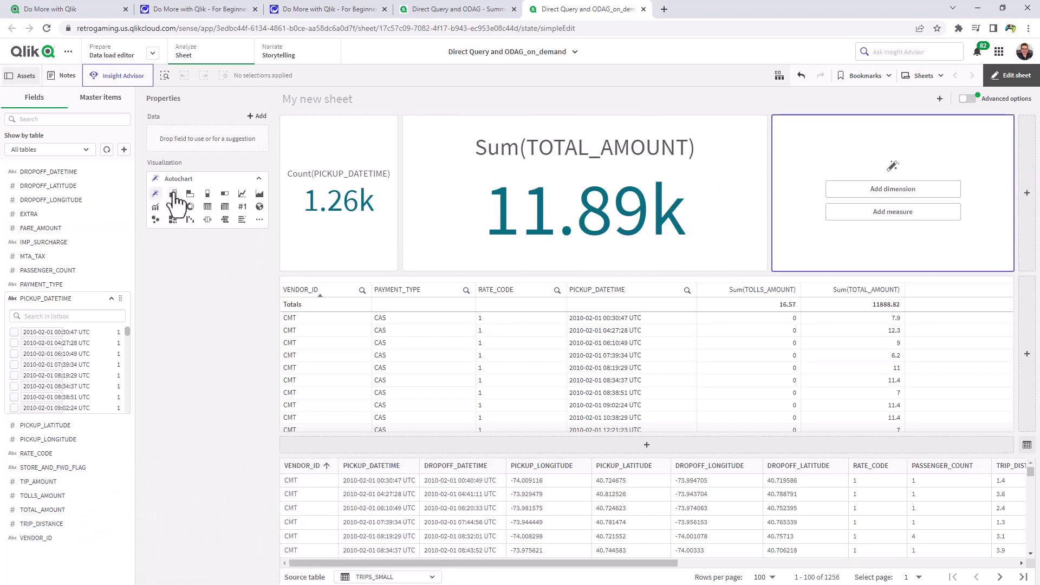
pyautogui.click(174, 195)
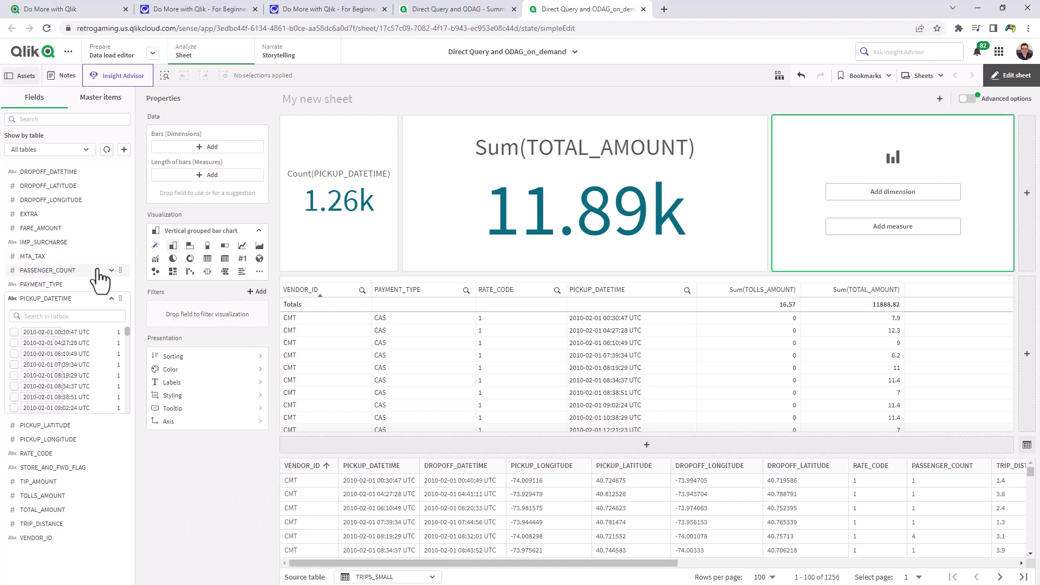
pyautogui.moveTo(48, 270)
pyautogui.mouseDown()
pyautogui.moveTo(847, 224)
pyautogui.moveTo(892, 194)
pyautogui.mouseUp()
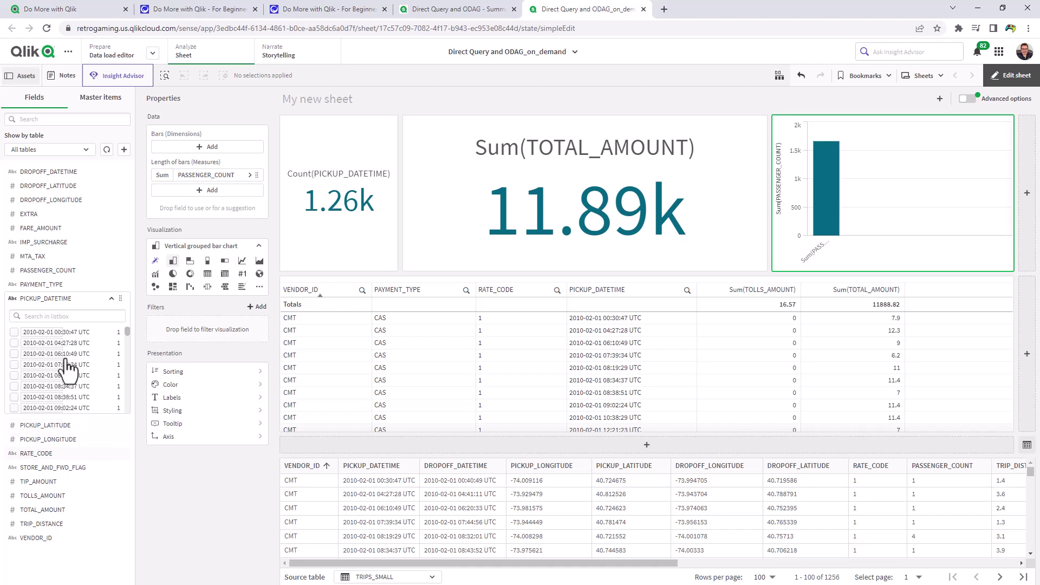
pyautogui.moveTo(41, 284)
pyautogui.mouseDown()
pyautogui.moveTo(865, 183)
pyautogui.moveTo(863, 173)
pyautogui.mouseUp()
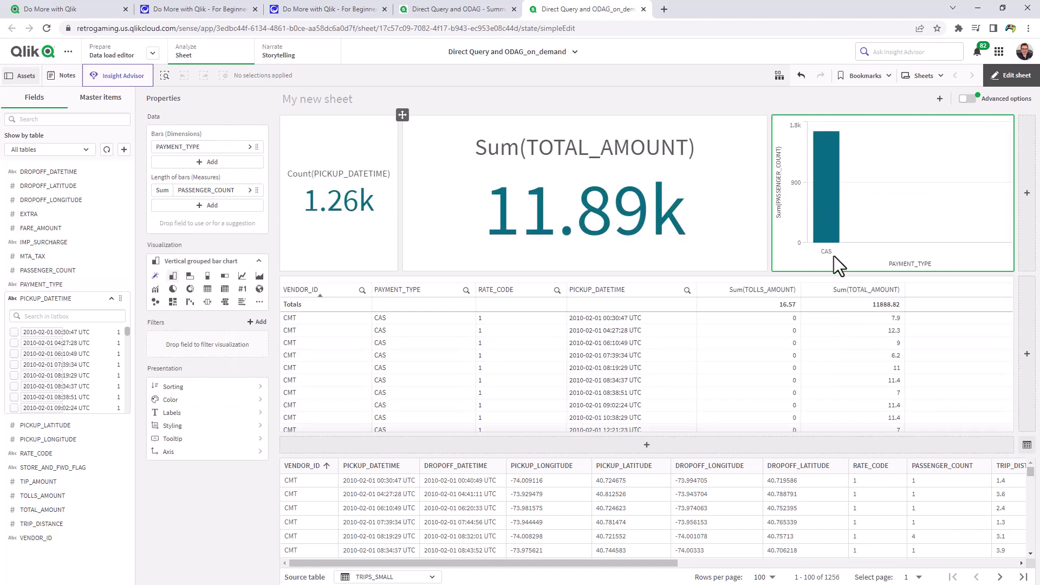
# Select RATE_CODE 0 (70 trips), then generate and expand a new Trip Detail app
pyautogui.click(469, 12)
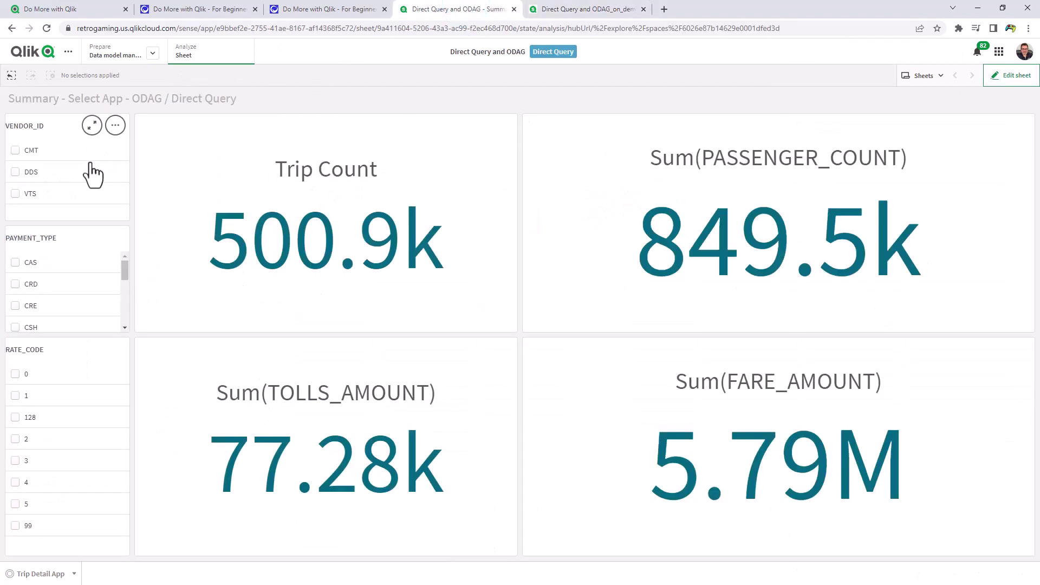
pyautogui.moveTo(65, 439)
pyautogui.click(16, 376)
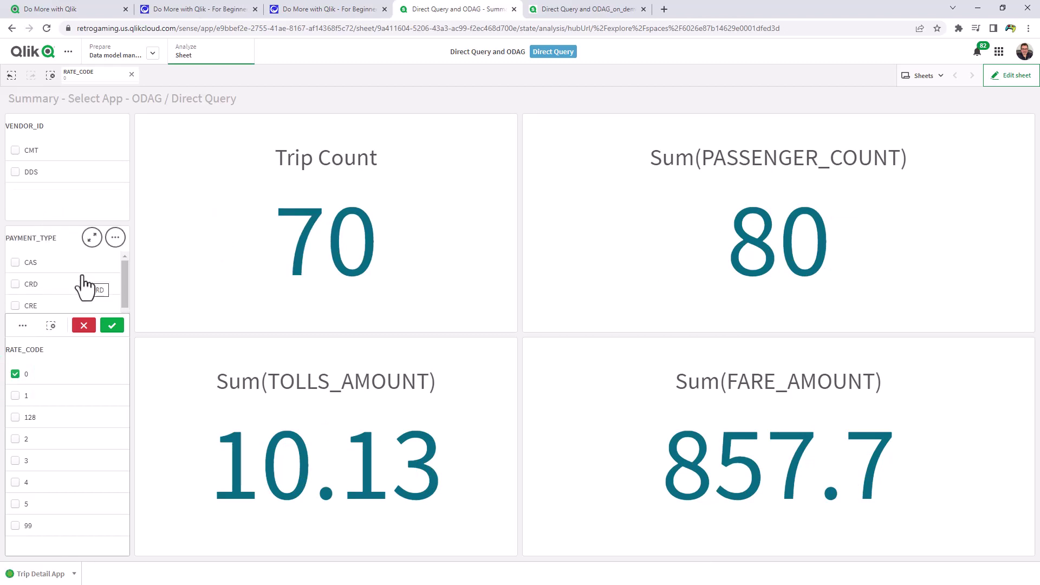
pyautogui.click(51, 575)
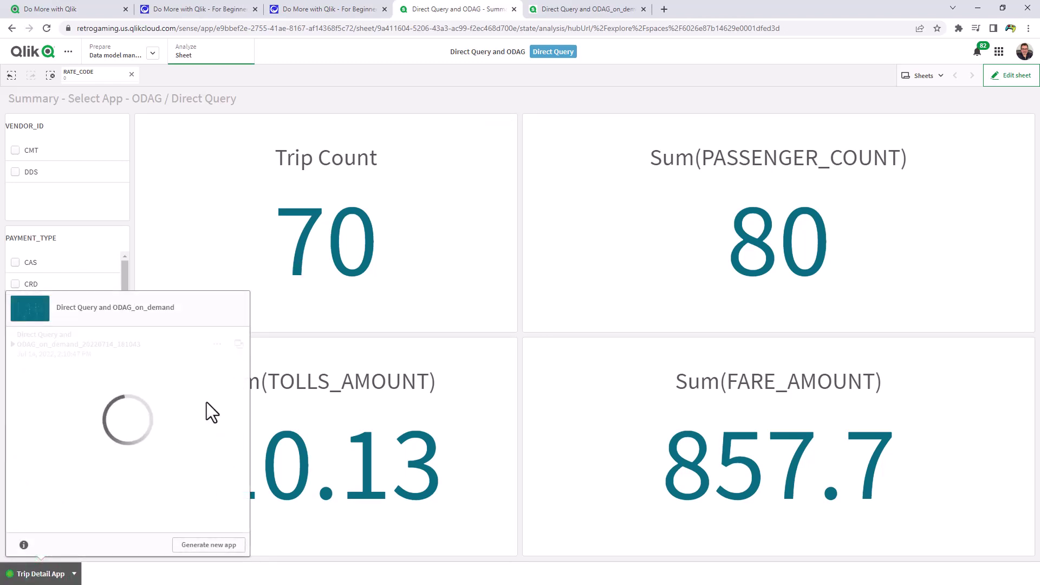
pyautogui.click(208, 545)
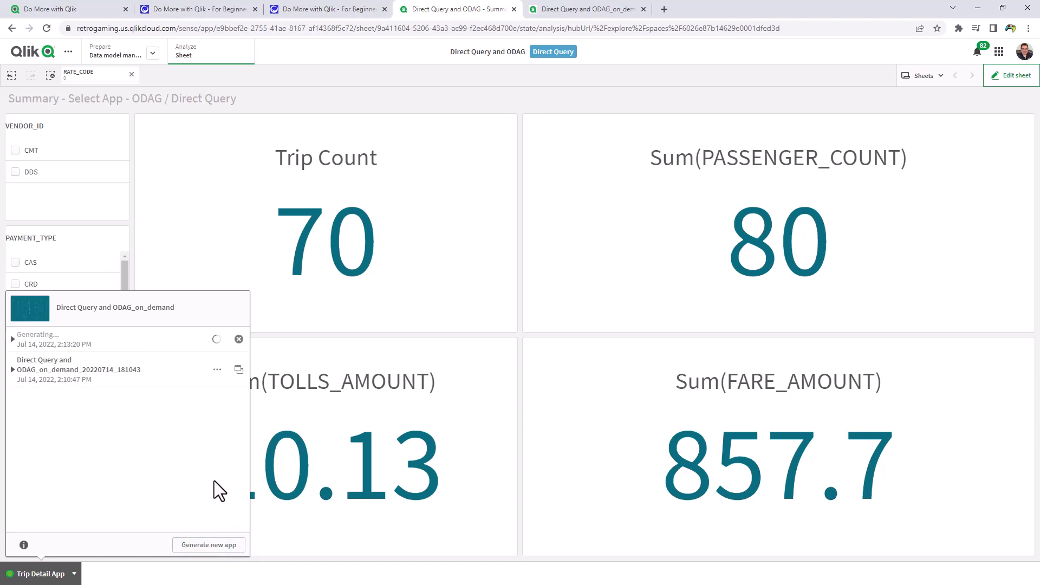
pyautogui.click(13, 337)
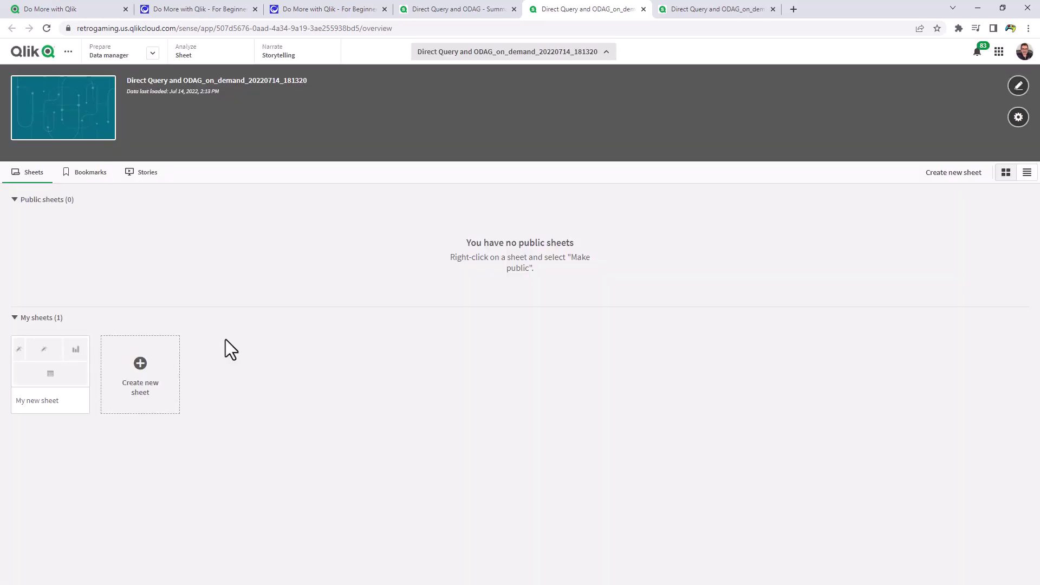
# Open My new sheet in the generated rate-code-0 detail app
pyautogui.click(50, 370)
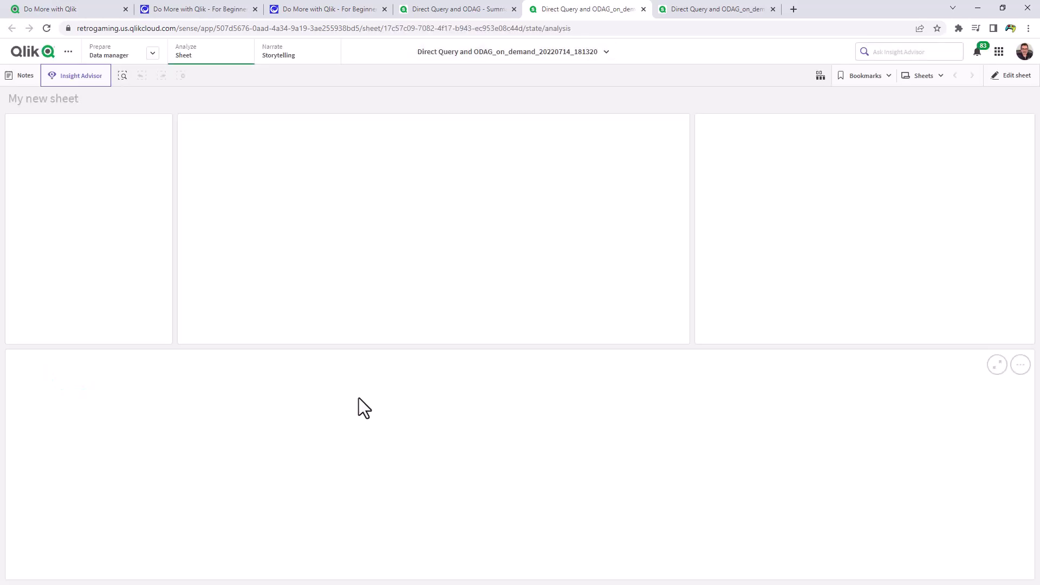